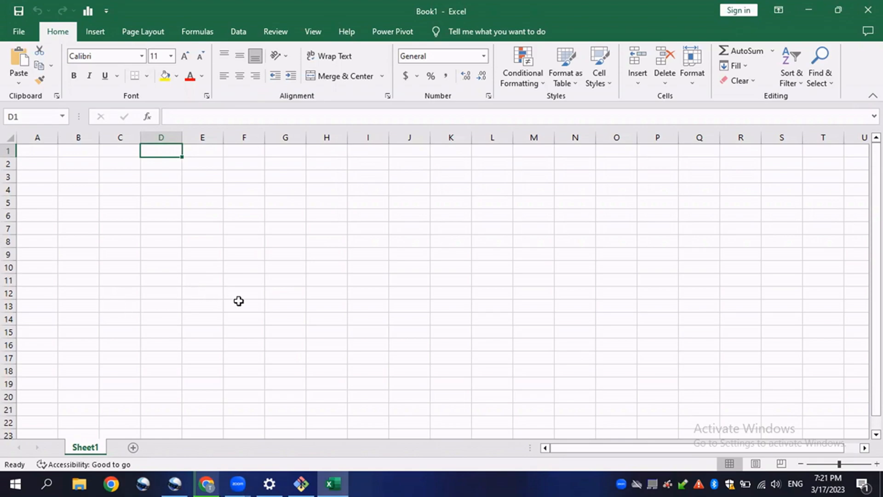
{"action": "left_click", "coordinate": [108, 187]}
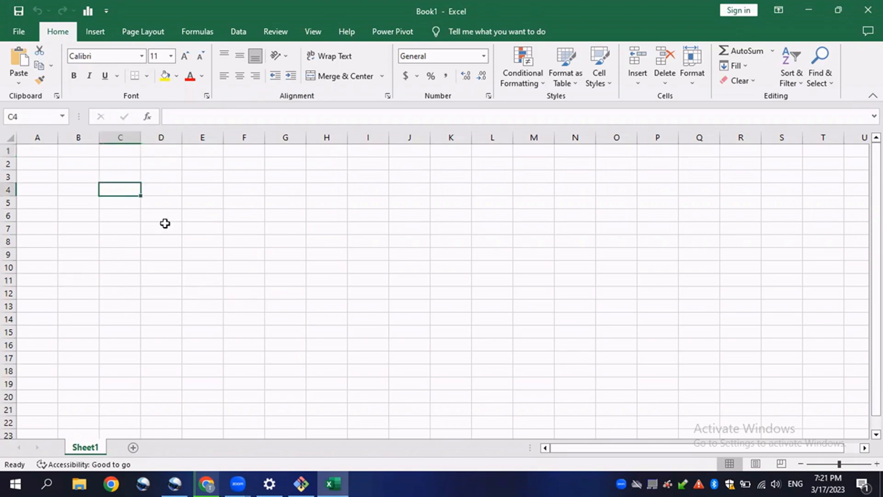
{"action": "left_click", "coordinate": [130, 159]}
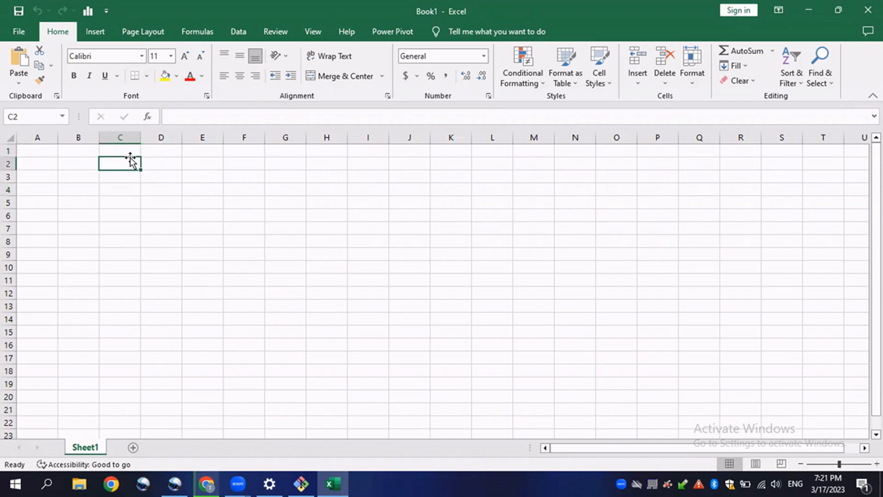
Browse for a file to open in the folder C:\my_files\youtobe\excel\data.
{"action": "left_click", "coordinate": [19, 31]}
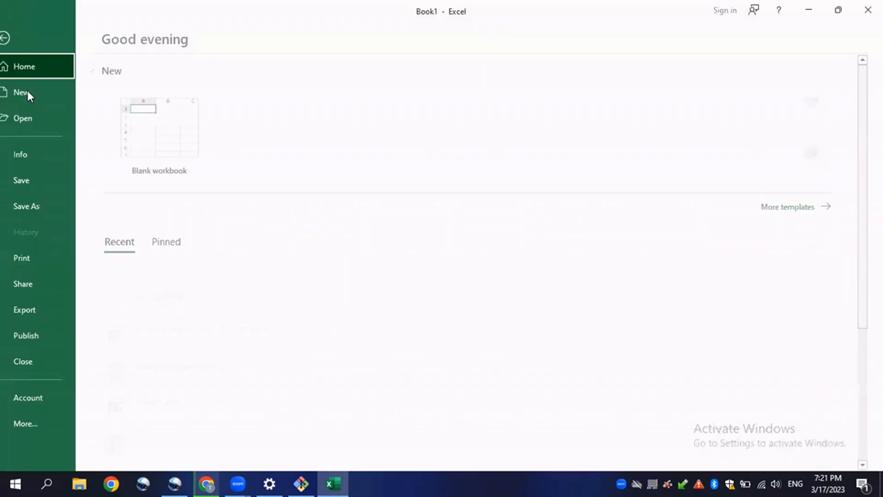
{"action": "left_click", "coordinate": [39, 117]}
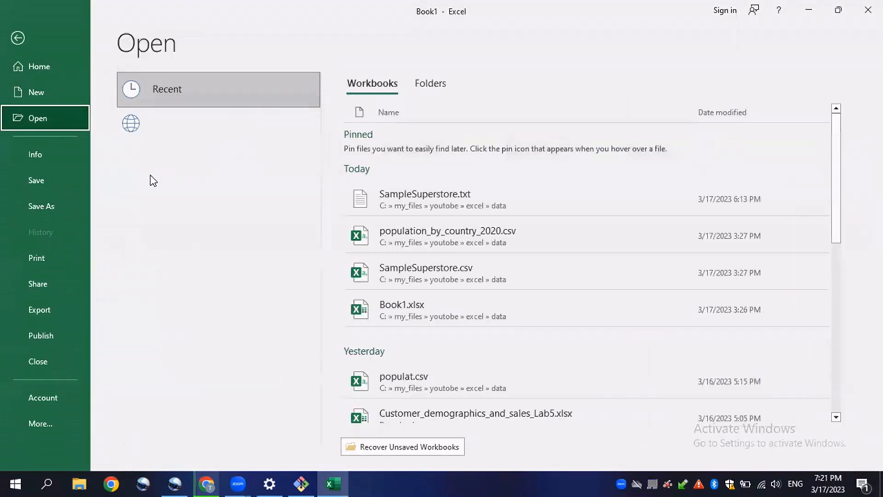
{"action": "left_click", "coordinate": [169, 227]}
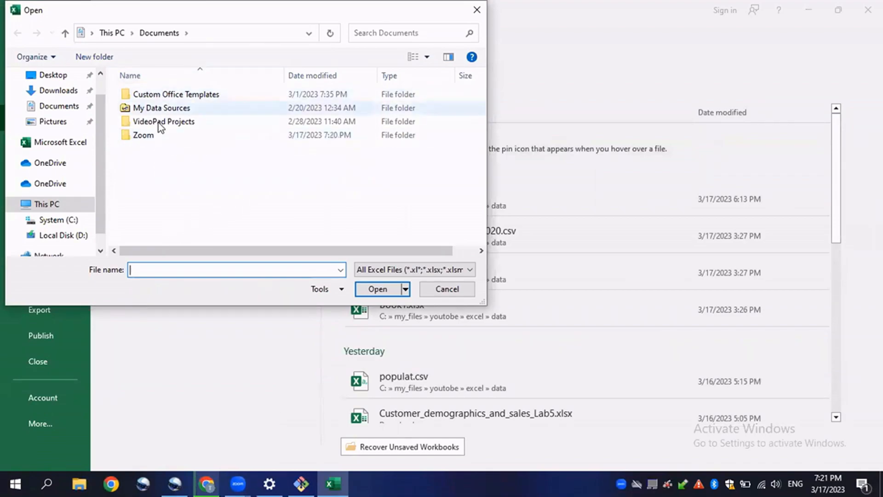
{"action": "left_click", "coordinate": [115, 32]}
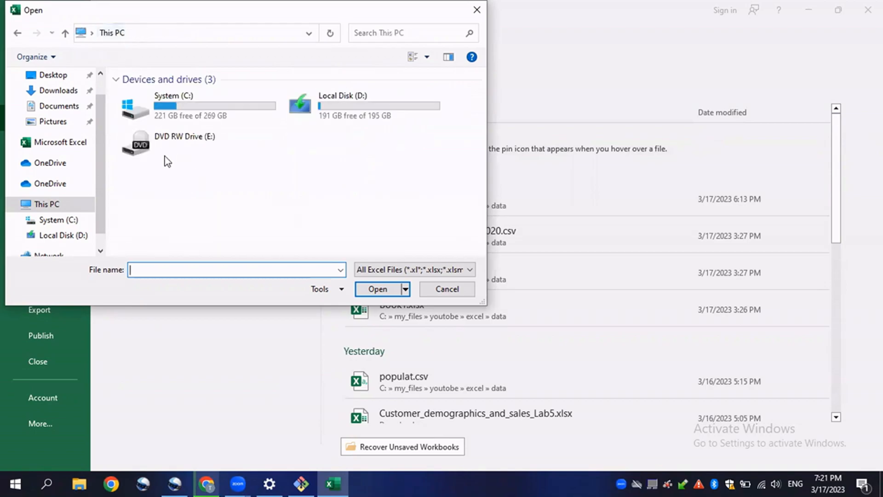
{"action": "left_click", "coordinate": [69, 221]}
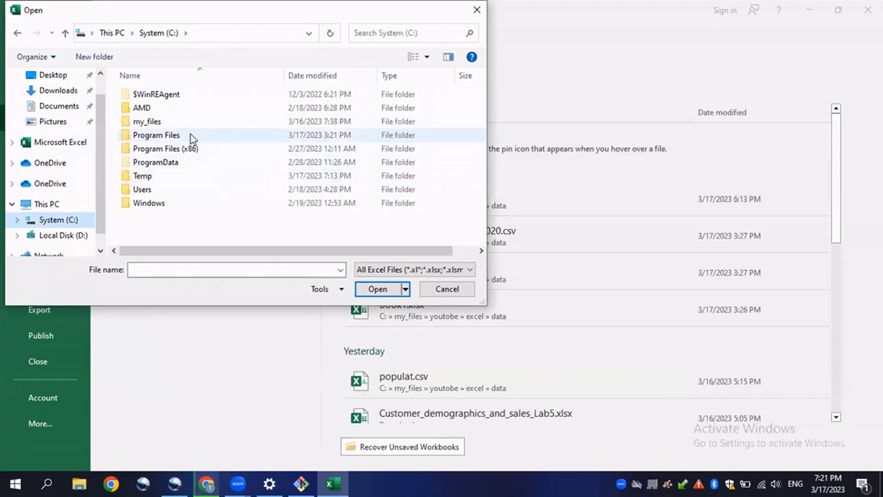
{"action": "double_click", "coordinate": [177, 122]}
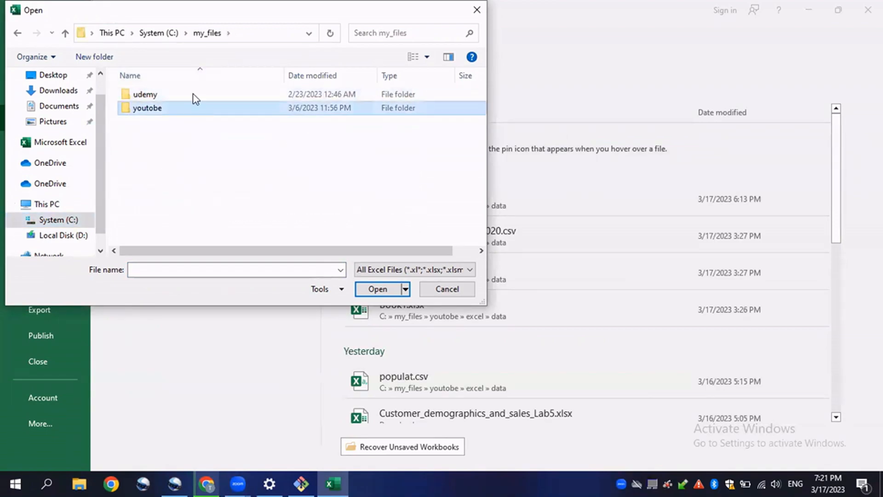
{"action": "double_click", "coordinate": [175, 108]}
{"action": "double_click", "coordinate": [165, 97]}
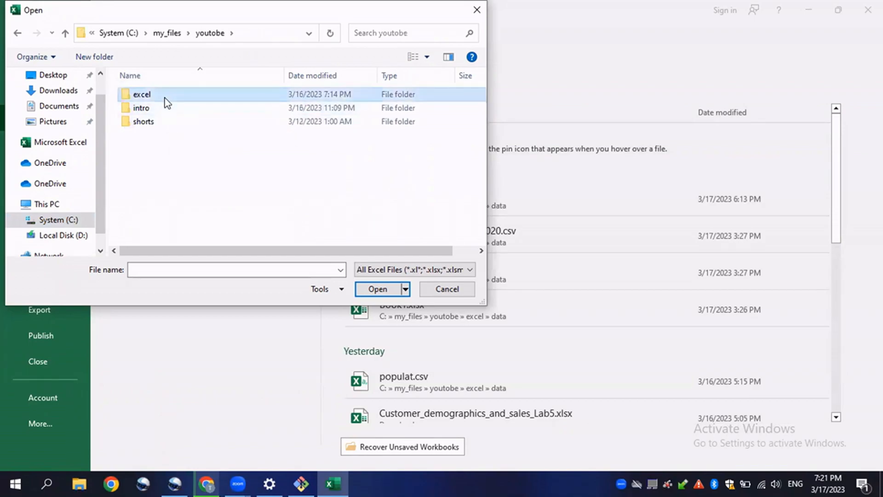
{"action": "double_click", "coordinate": [155, 94]}
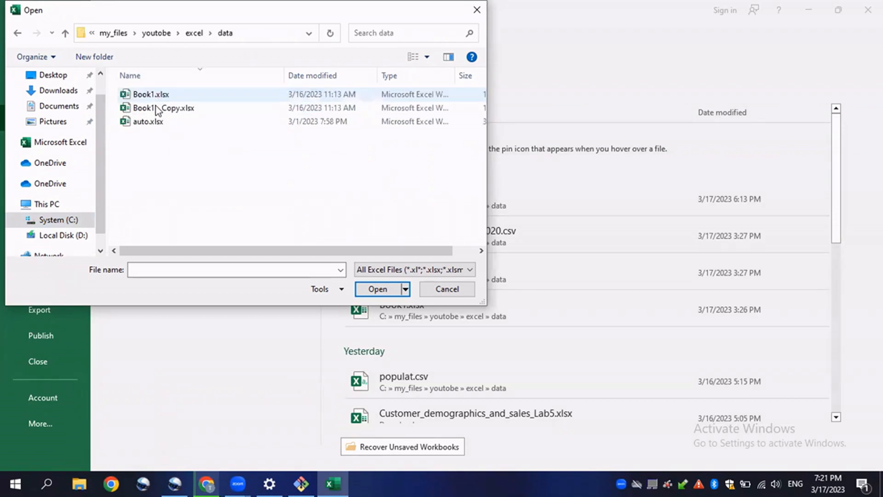
Show all file types in the data folder and open SampleSuperstore.txt for import.
{"action": "left_click", "coordinate": [391, 271]}
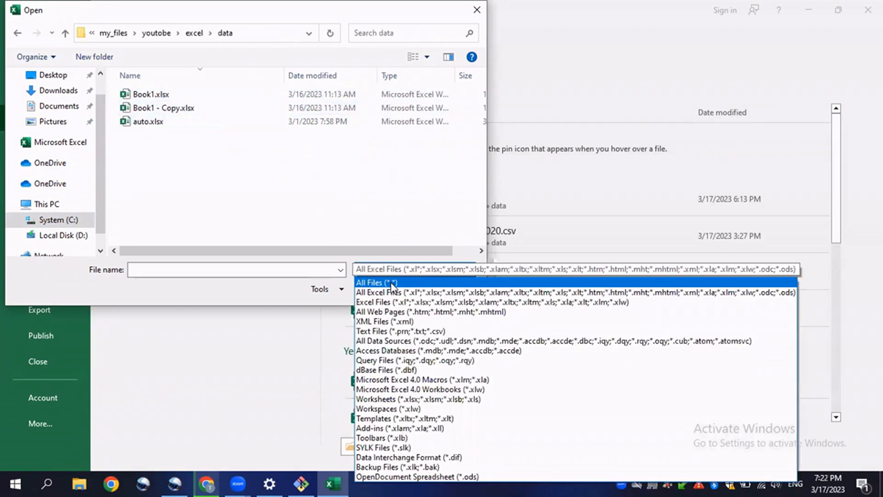
{"action": "left_click", "coordinate": [376, 283]}
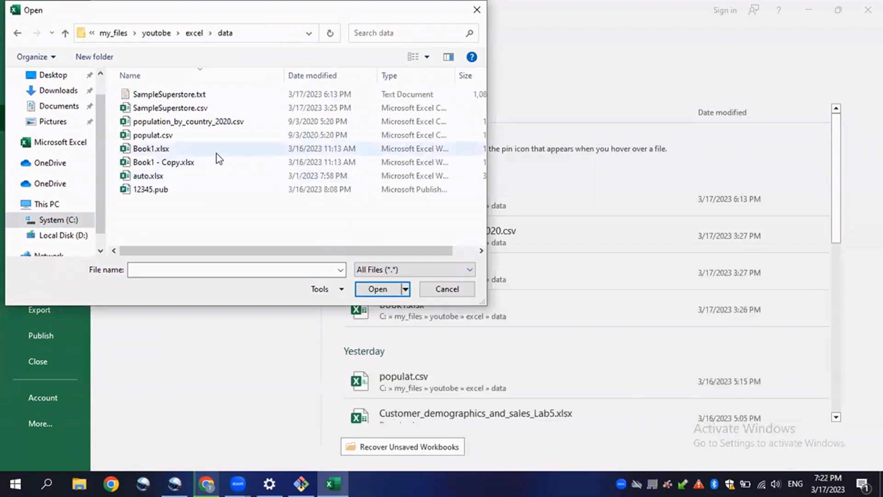
{"action": "left_click", "coordinate": [151, 96]}
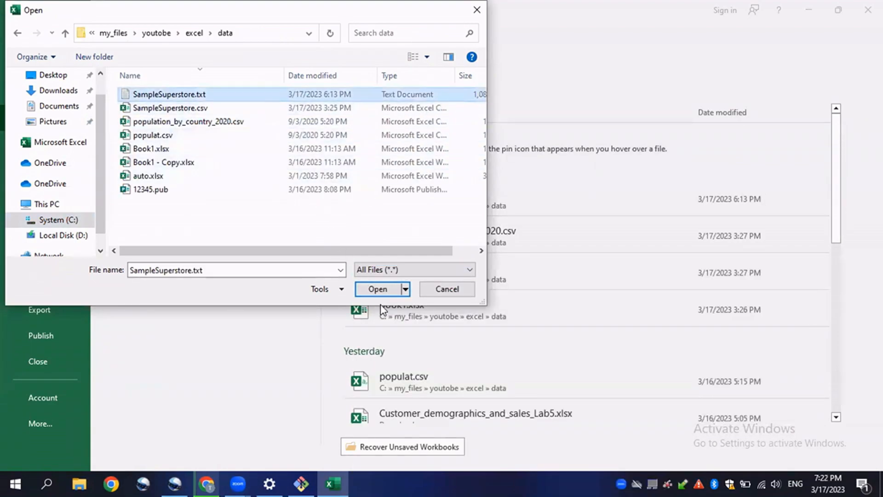
{"action": "left_click", "coordinate": [382, 290]}
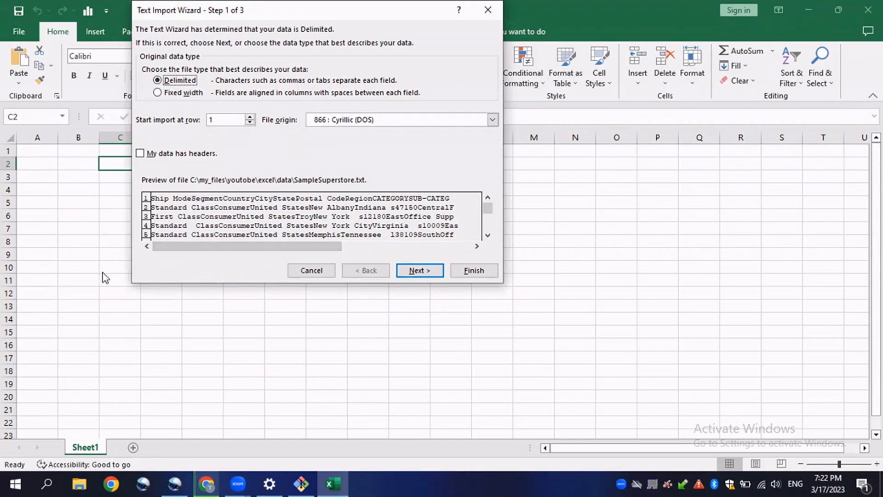
Switch to Chrome, examine the raw text of SampleSuperstore.txt on GitHub, and return to the Text Import Wizard in Excel.
{"action": "left_click", "coordinate": [207, 483]}
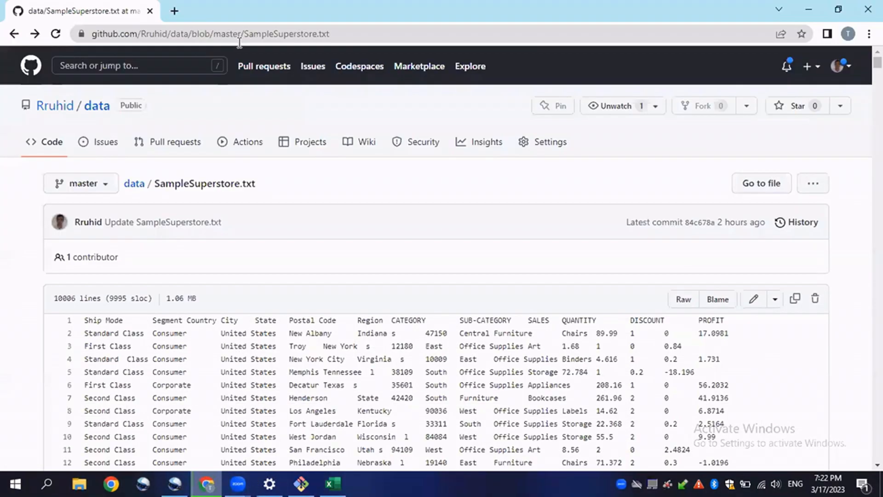
{"action": "double_click", "coordinate": [240, 40]}
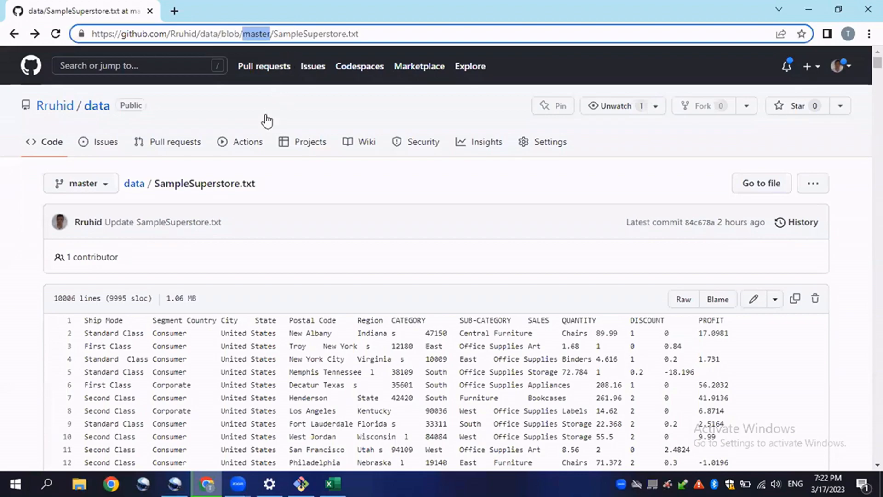
{"action": "scroll", "coordinate": [325, 223], "scroll_direction": "down", "scroll_amount": 3}
{"action": "left_click", "coordinate": [683, 171]}
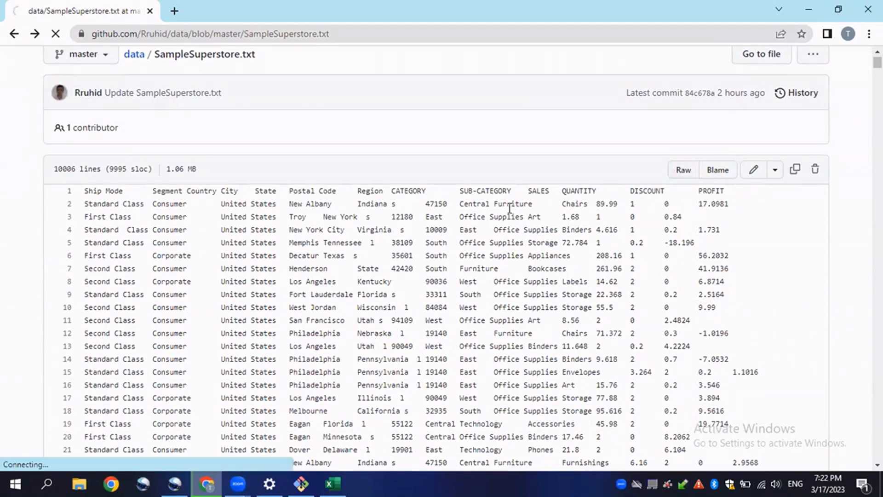
{"action": "scroll", "coordinate": [384, 222], "scroll_direction": "down", "scroll_amount": 2}
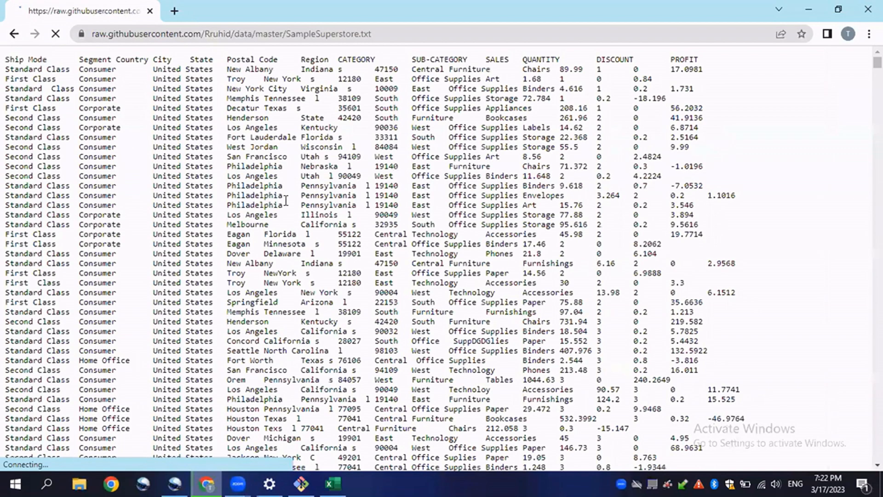
{"action": "key", "text": "ctrl+a"}
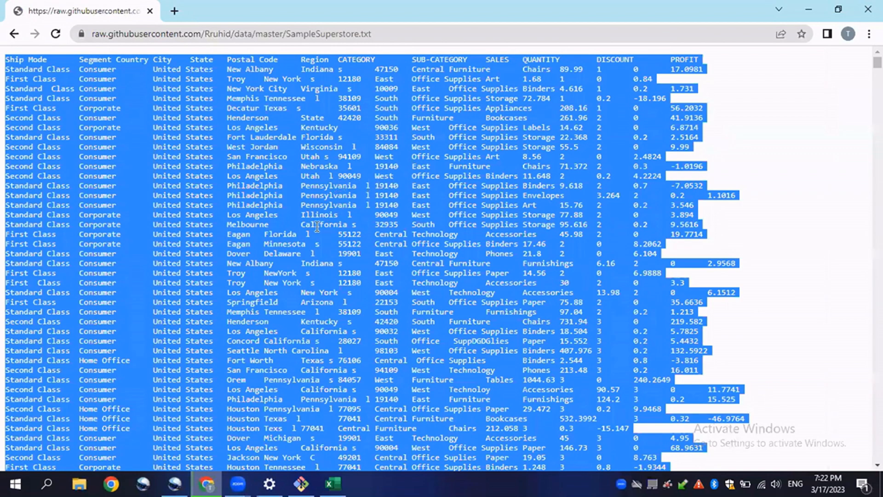
{"action": "scroll", "coordinate": [154, 152], "scroll_direction": "down", "scroll_amount": 1}
{"action": "left_click", "coordinate": [25, 62]}
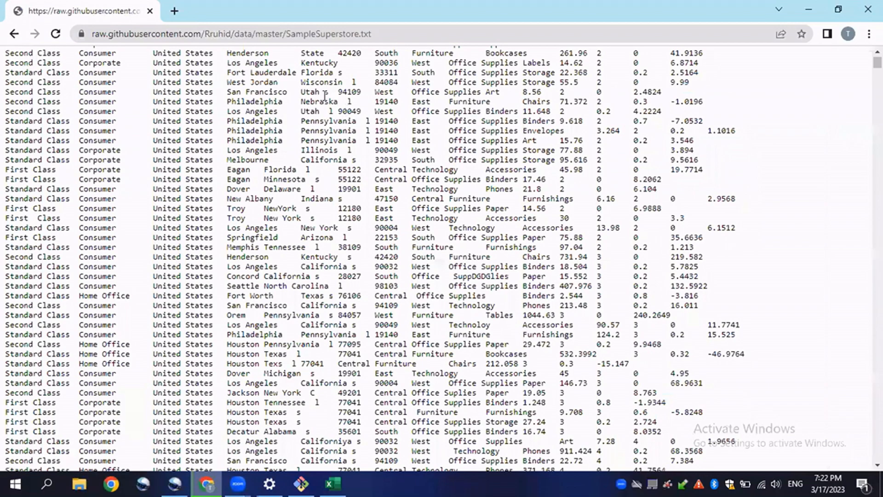
{"action": "left_click", "coordinate": [12, 35]}
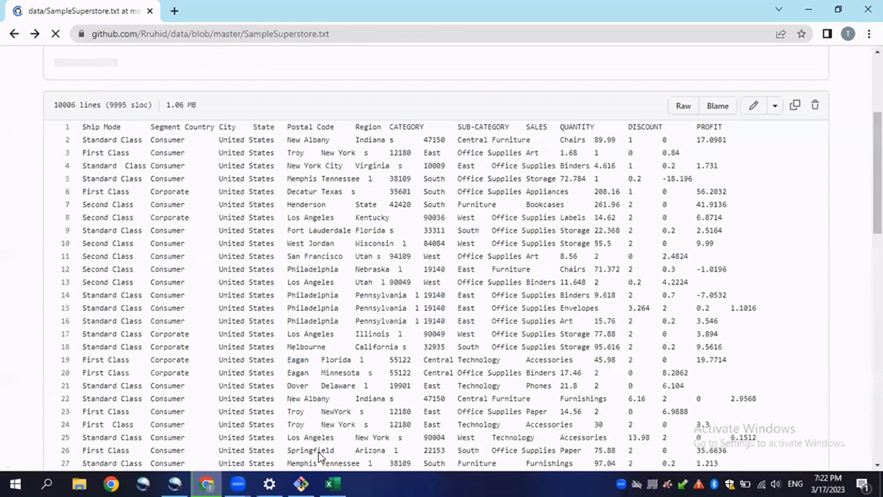
{"action": "key", "text": "alt+Tab"}
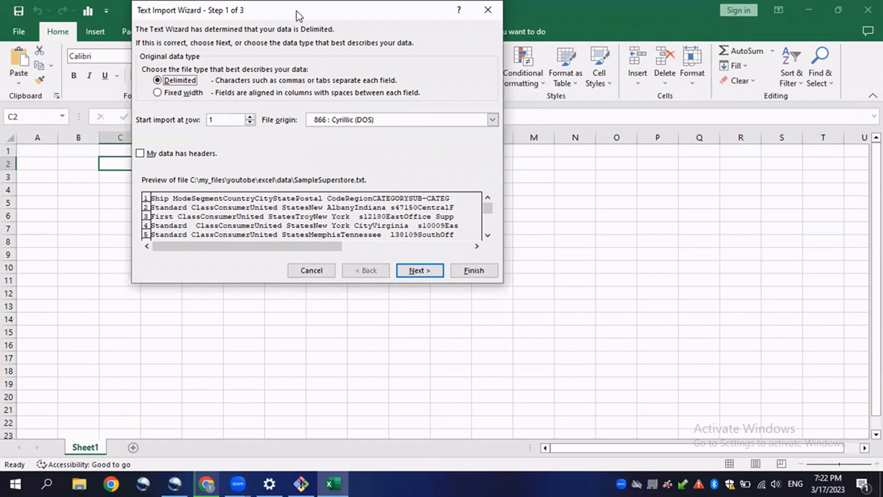
Keep Delimited as the original data type and advance the Text Import Wizard to the delimiter settings.
{"action": "left_click_drag", "start_coordinate": [296, 17], "coordinate": [261, 73]}
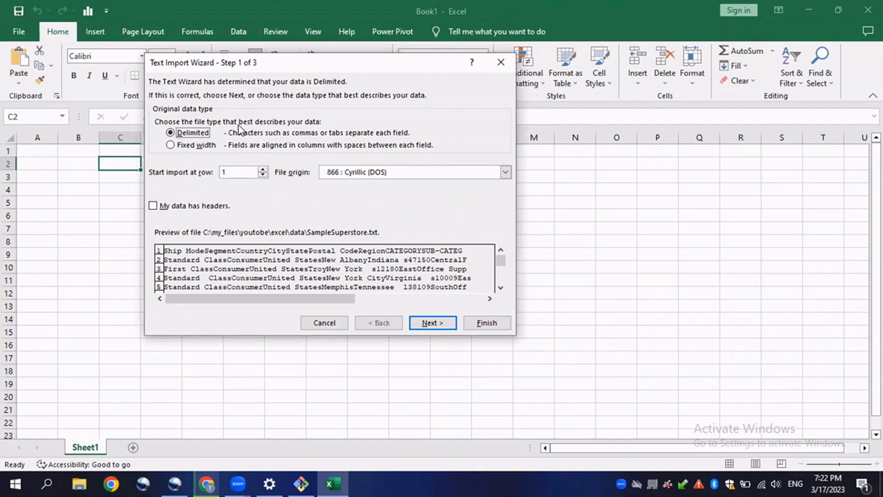
{"action": "left_click", "coordinate": [171, 145]}
{"action": "left_click", "coordinate": [171, 133]}
{"action": "left_click", "coordinate": [438, 324]}
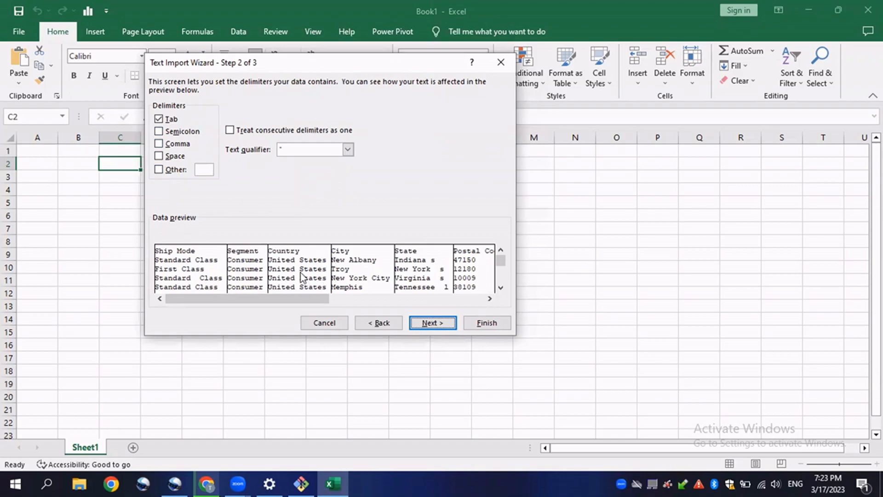
Try Comma as the delimiter in place of Tab, and restore Tab as the only delimiter.
{"action": "left_click", "coordinate": [159, 144]}
{"action": "left_click", "coordinate": [158, 144]}
{"action": "left_click", "coordinate": [159, 120]}
{"action": "left_click", "coordinate": [158, 145]}
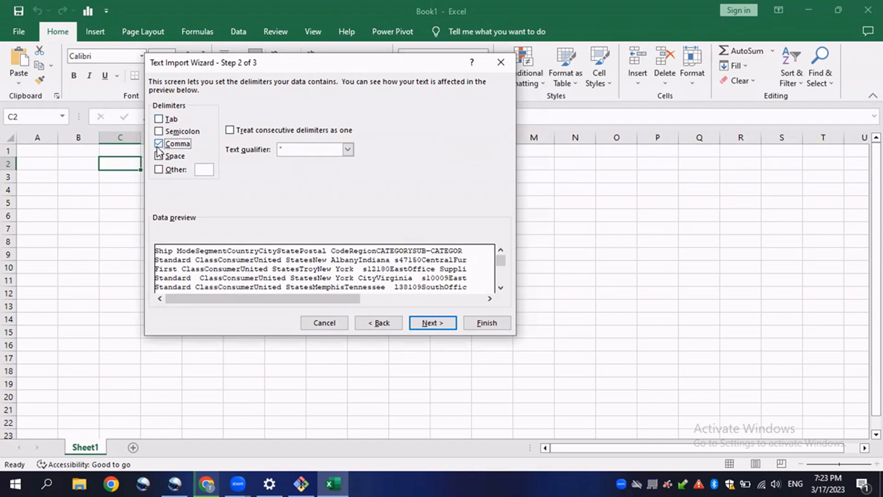
{"action": "left_click", "coordinate": [159, 144]}
{"action": "left_click", "coordinate": [158, 119]}
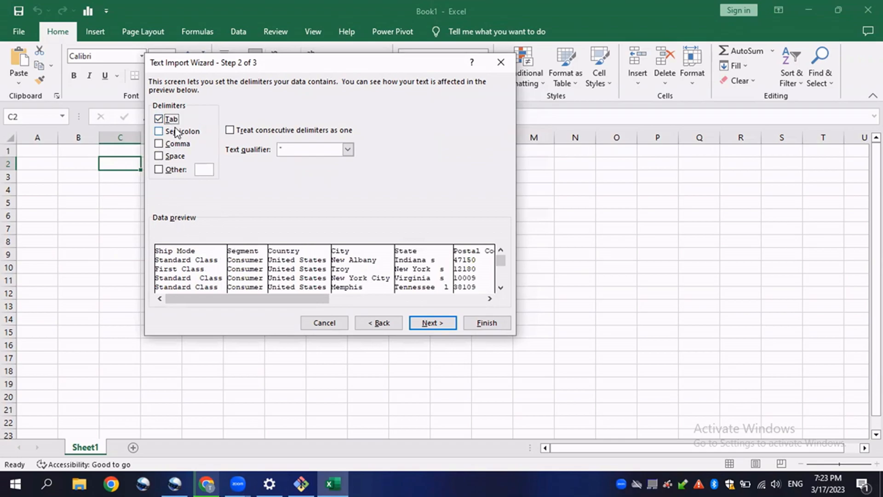
Review the formats of the Ship Mode, Segment, Country and City columns, keep General for all, and finish the text import.
{"action": "left_click", "coordinate": [433, 323]}
{"action": "left_click", "coordinate": [358, 261]}
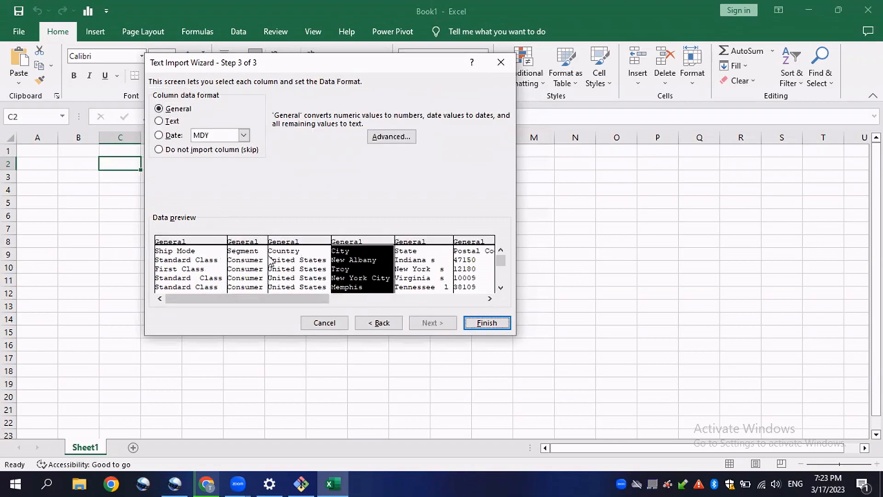
{"action": "left_click", "coordinate": [180, 251]}
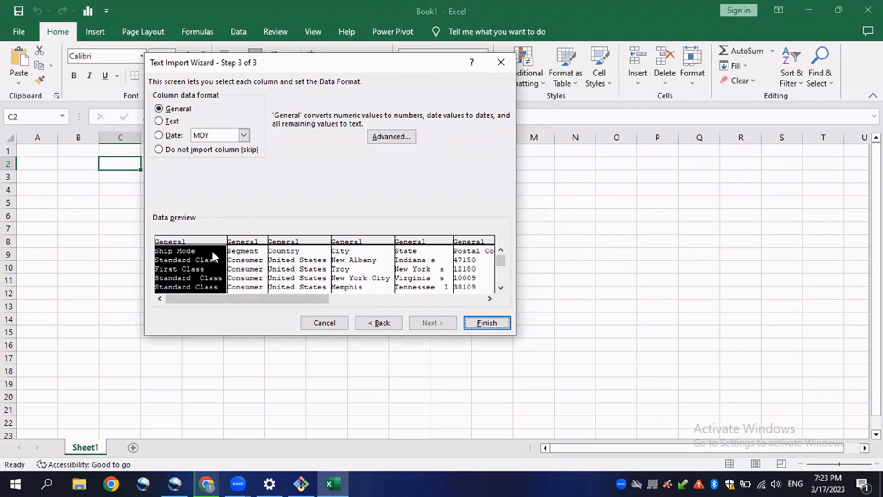
{"action": "left_click", "coordinate": [239, 263]}
{"action": "left_click", "coordinate": [306, 266]}
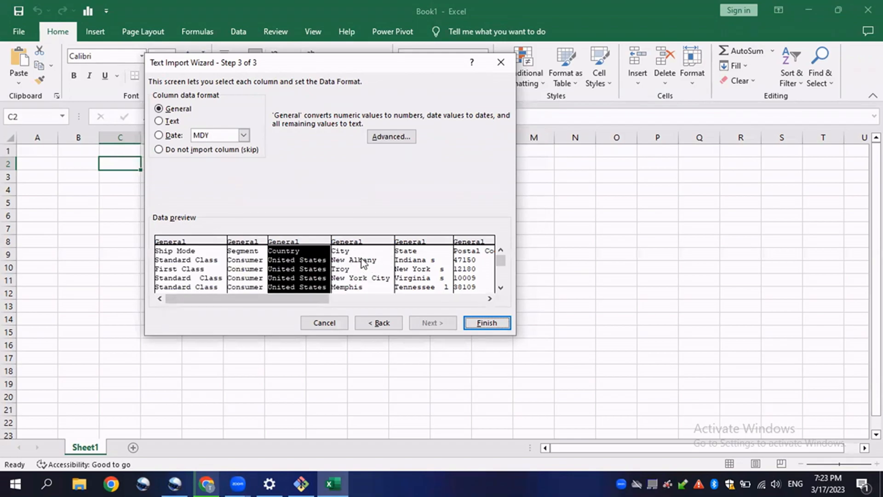
{"action": "left_click", "coordinate": [363, 263]}
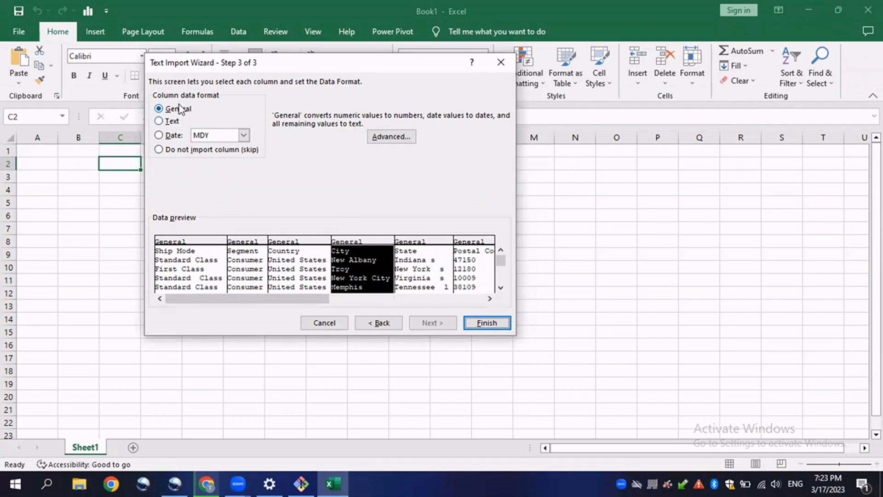
{"action": "left_click", "coordinate": [299, 271]}
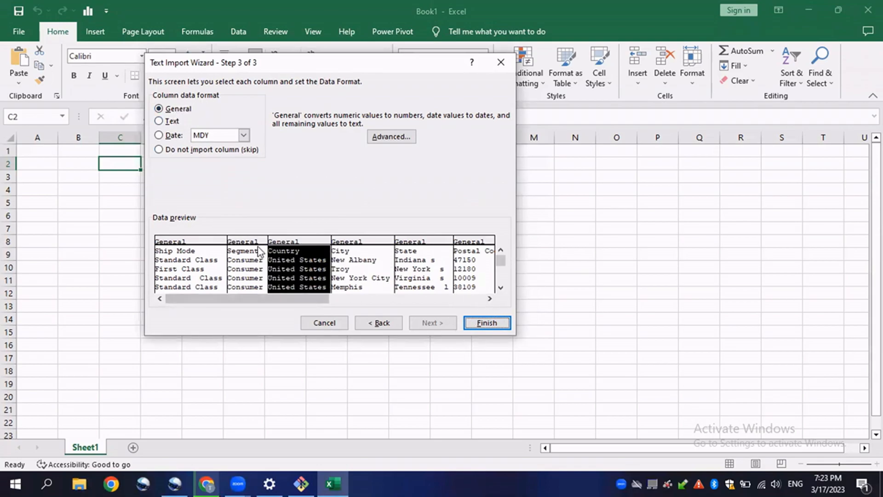
{"action": "left_click", "coordinate": [223, 254]}
{"action": "left_click", "coordinate": [299, 258]}
{"action": "left_click", "coordinate": [488, 324]}
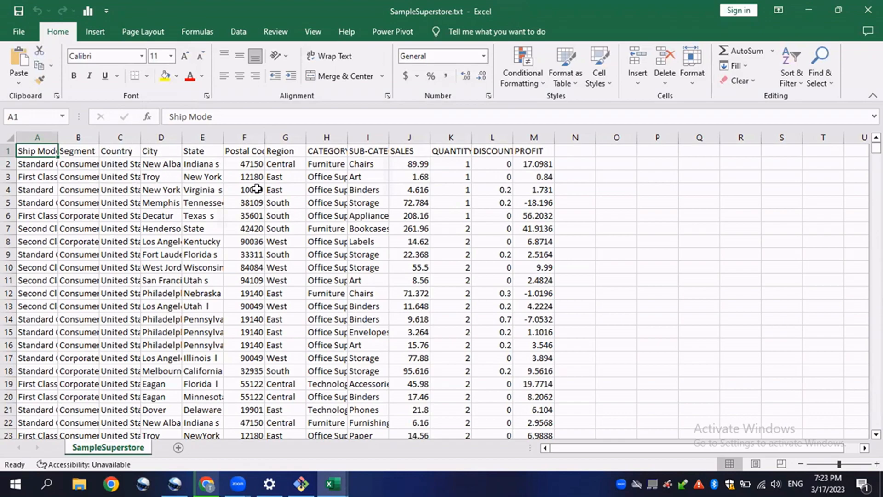
Examine the imported rows on the SampleSuperstore sheet.
{"action": "scroll", "coordinate": [151, 194], "scroll_direction": "down", "scroll_amount": 2}
{"action": "scroll", "coordinate": [161, 195], "scroll_direction": "up", "scroll_amount": 2}
{"action": "scroll", "coordinate": [302, 194], "scroll_direction": "down", "scroll_amount": 1}
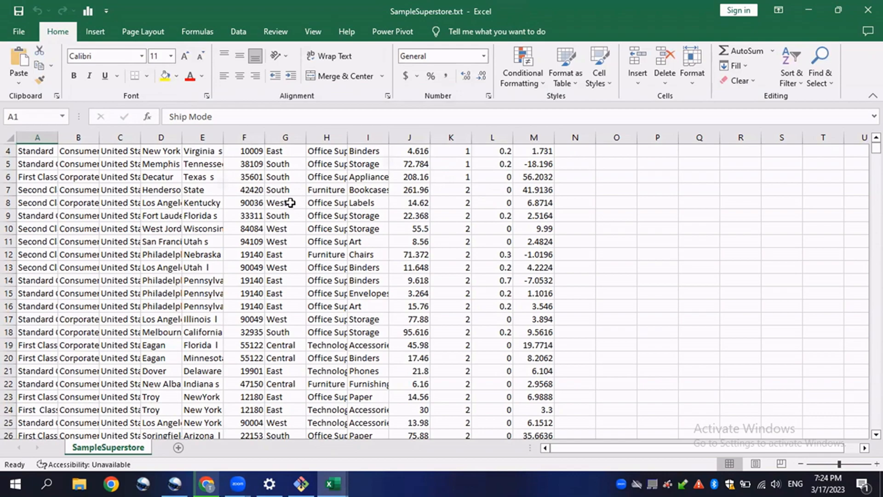
{"action": "scroll", "coordinate": [299, 201], "scroll_direction": "down", "scroll_amount": 1}
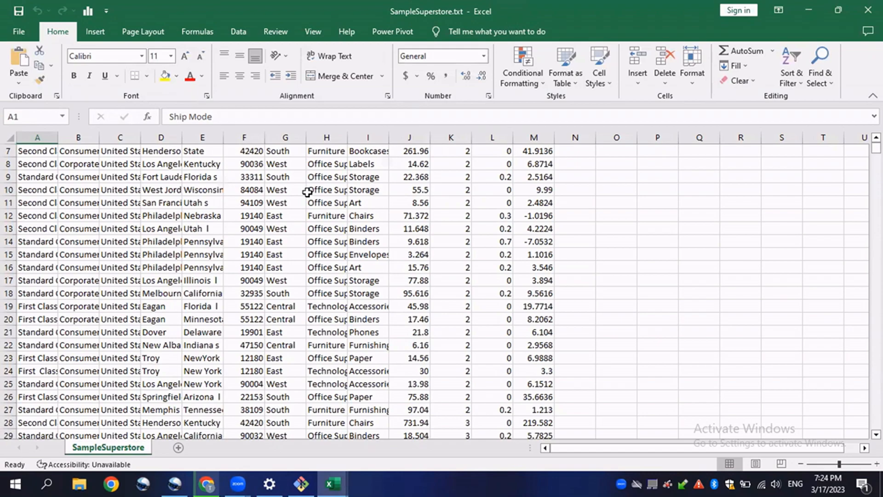
{"action": "scroll", "coordinate": [349, 190], "scroll_direction": "down", "scroll_amount": 1}
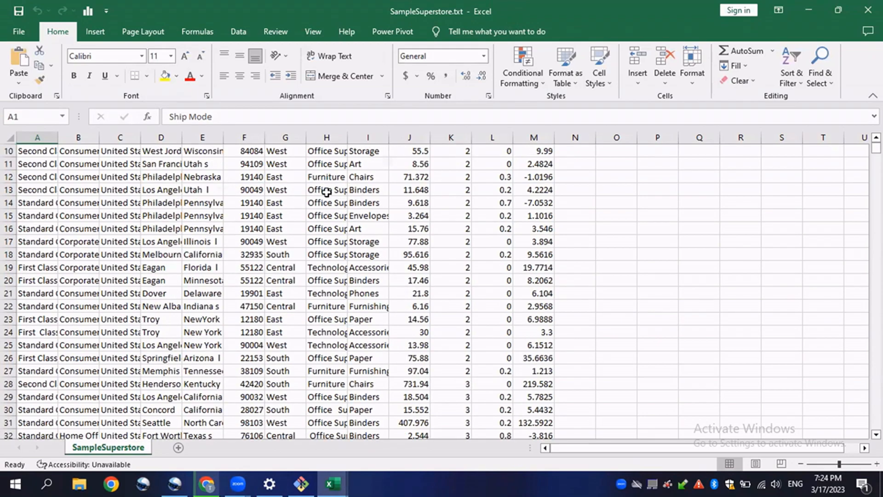
AutoFit the widths of columns A through M to their contents.
{"action": "scroll", "coordinate": [324, 194], "scroll_direction": "down", "scroll_amount": 1}
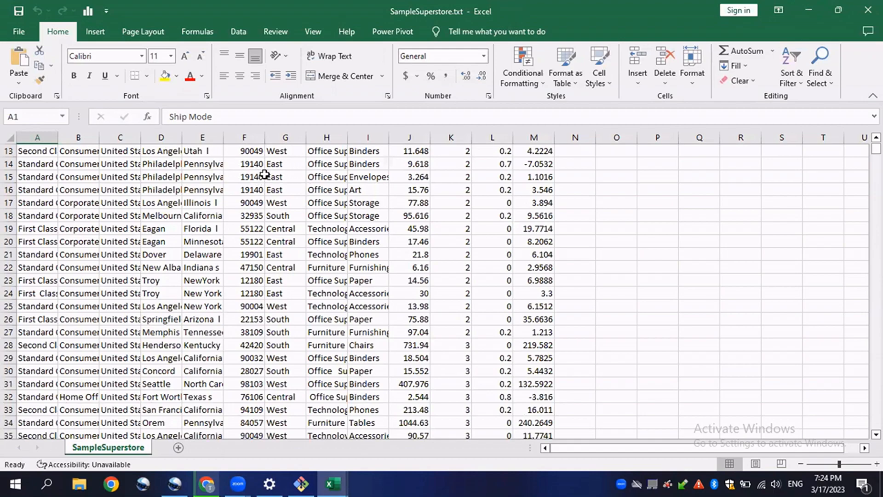
{"action": "left_click", "coordinate": [137, 165]}
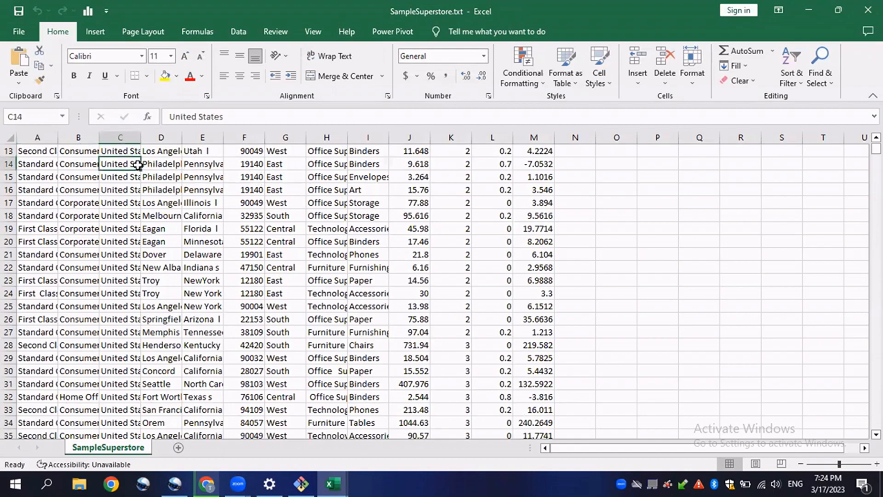
{"action": "scroll", "coordinate": [125, 184], "scroll_direction": "down", "scroll_amount": 1}
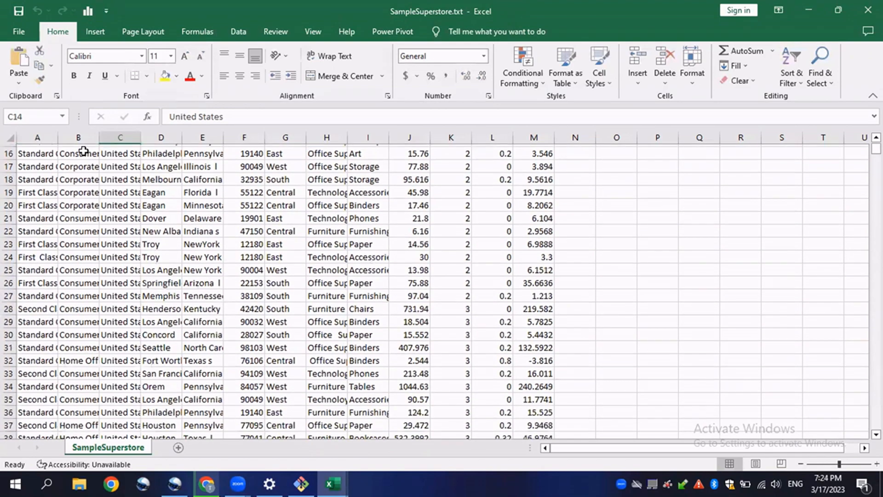
{"action": "scroll", "coordinate": [364, 221], "scroll_direction": "down", "scroll_amount": 1}
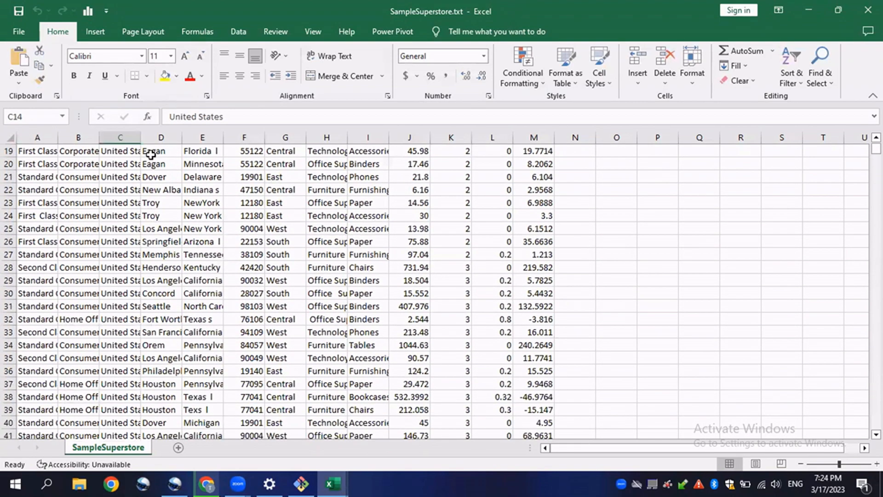
{"action": "left_click", "coordinate": [327, 176]}
{"action": "left_click_drag", "start_coordinate": [37, 138], "coordinate": [512, 138]}
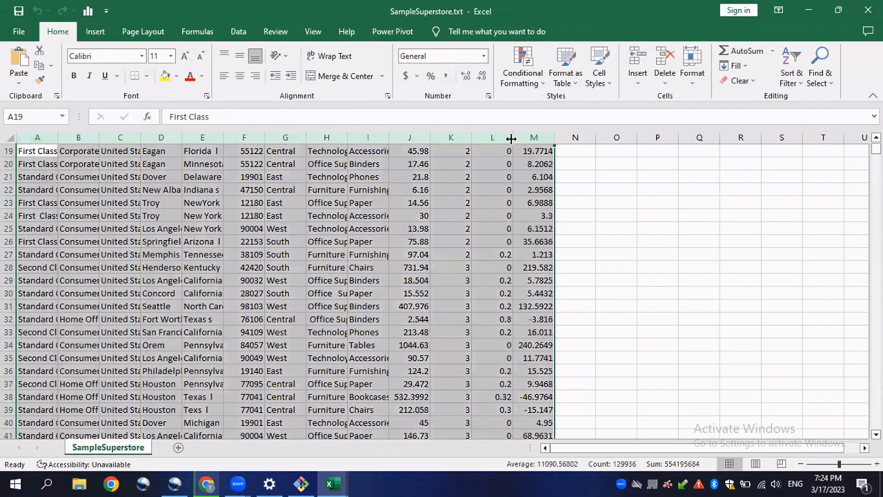
{"action": "double_click", "coordinate": [512, 137]}
{"action": "left_click", "coordinate": [133, 231]}
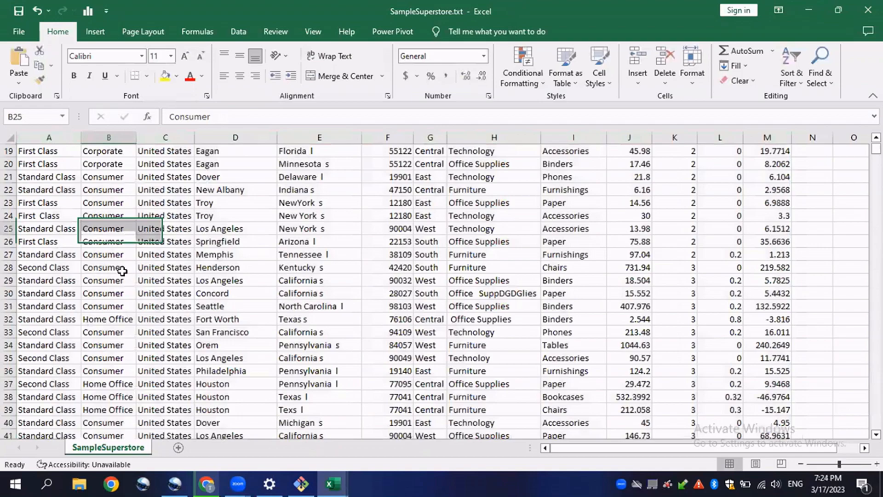
Examine the letter case of the column headings in row 1, comparing Ship Mode through Region with CATEGORY through PROFIT.
{"action": "scroll", "coordinate": [212, 252], "scroll_direction": "up", "scroll_amount": 6}
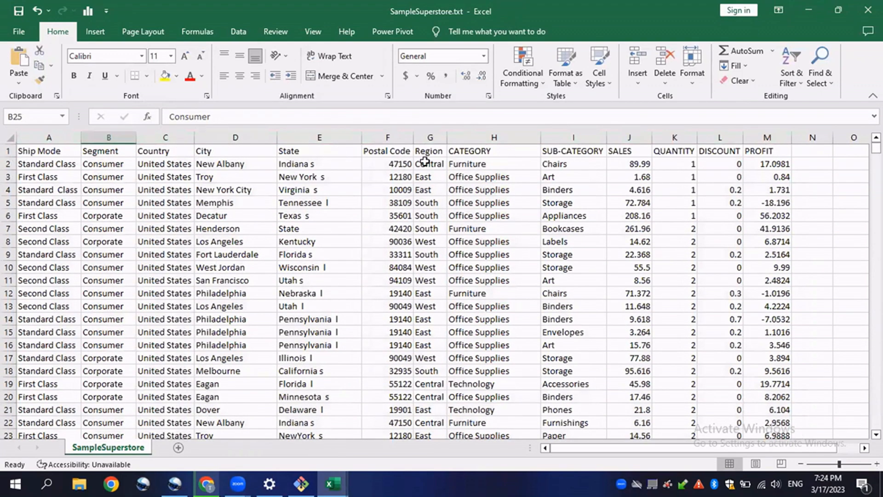
{"action": "left_click_drag", "start_coordinate": [45, 151], "coordinate": [763, 152]}
{"action": "left_click", "coordinate": [440, 175]}
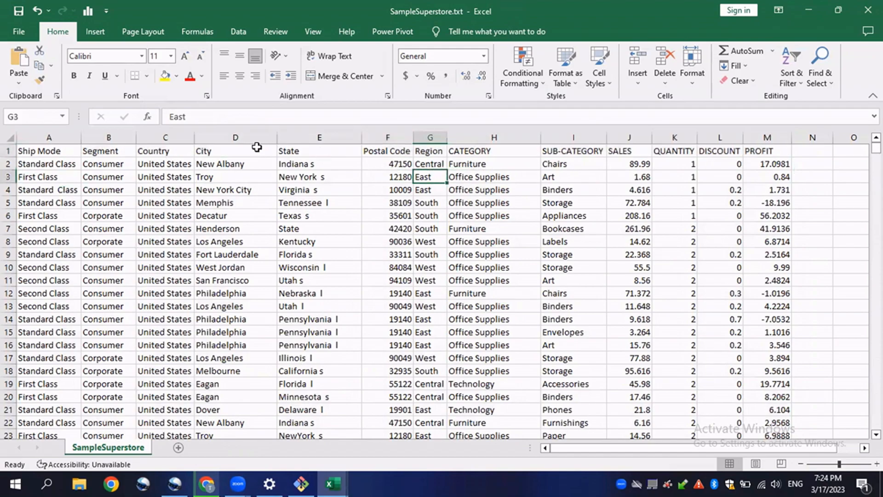
{"action": "left_click_drag", "start_coordinate": [46, 150], "coordinate": [774, 145]}
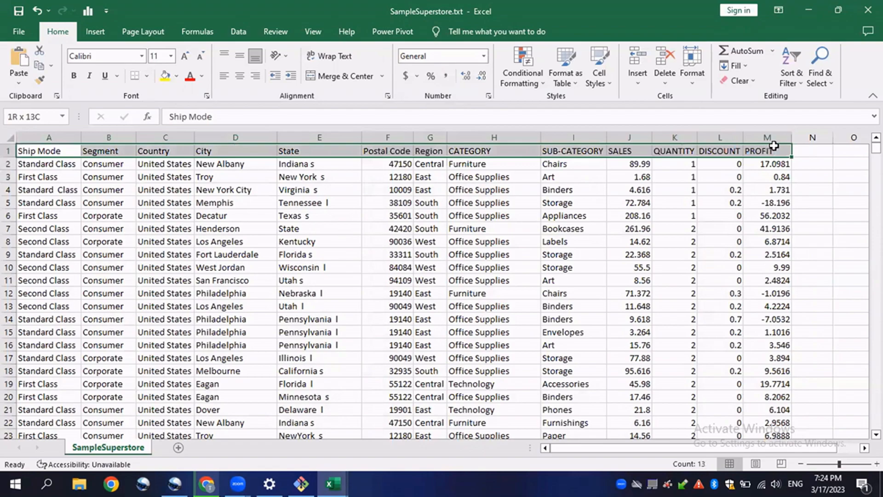
{"action": "left_click", "coordinate": [159, 164]}
{"action": "left_click_drag", "start_coordinate": [60, 150], "coordinate": [720, 151]}
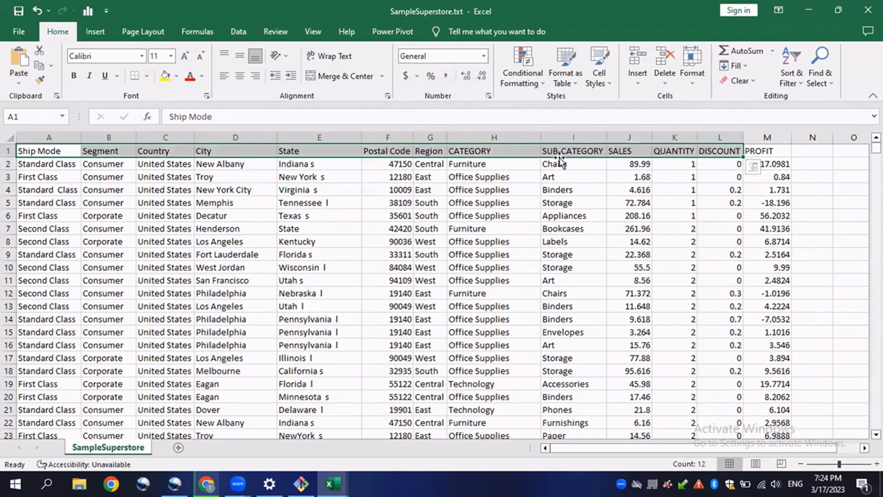
{"action": "left_click", "coordinate": [449, 149]}
{"action": "left_click_drag", "start_coordinate": [613, 148], "coordinate": [672, 151]}
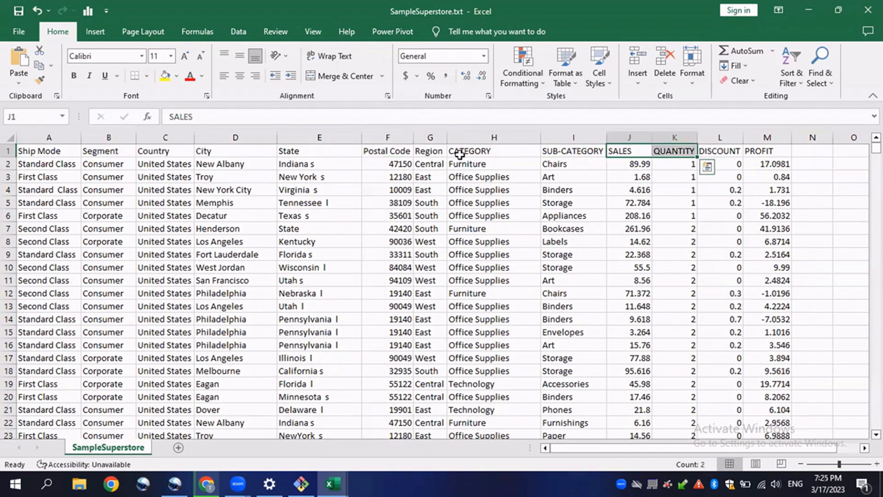
{"action": "left_click_drag", "start_coordinate": [399, 152], "coordinate": [14, 150]}
{"action": "left_click", "coordinate": [108, 177]}
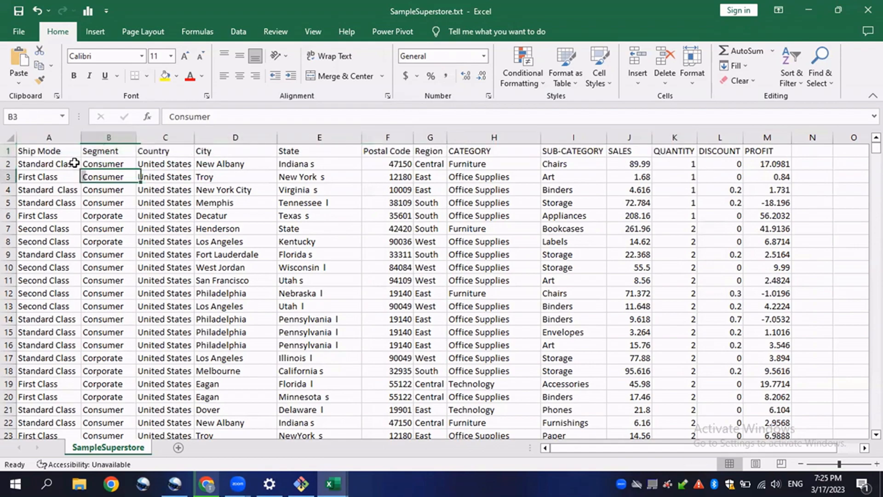
{"action": "left_click", "coordinate": [453, 151]}
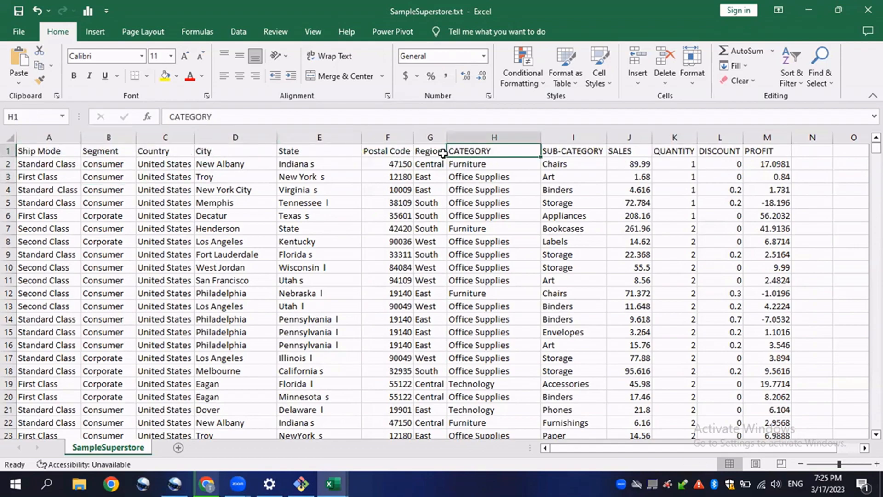
Insert a blank row directly below the header row, above the first data record.
{"action": "left_click", "coordinate": [8, 163]}
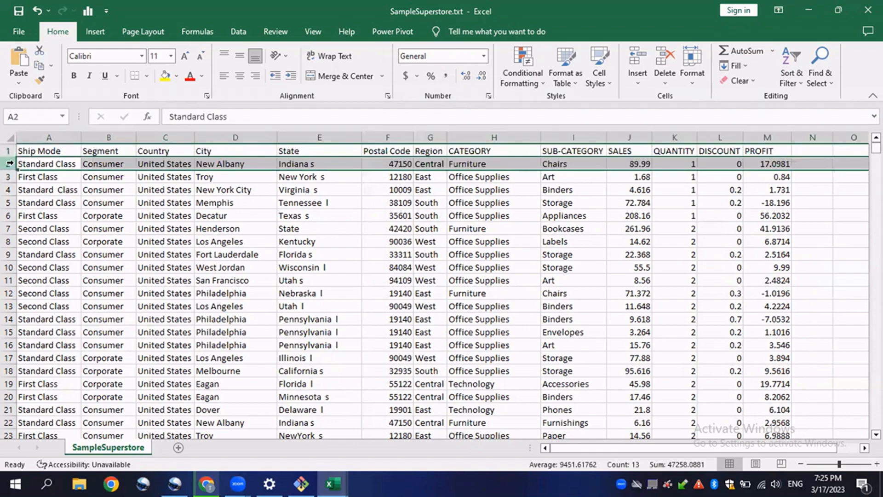
{"action": "right_click", "coordinate": [7, 164]}
{"action": "left_click", "coordinate": [53, 276]}
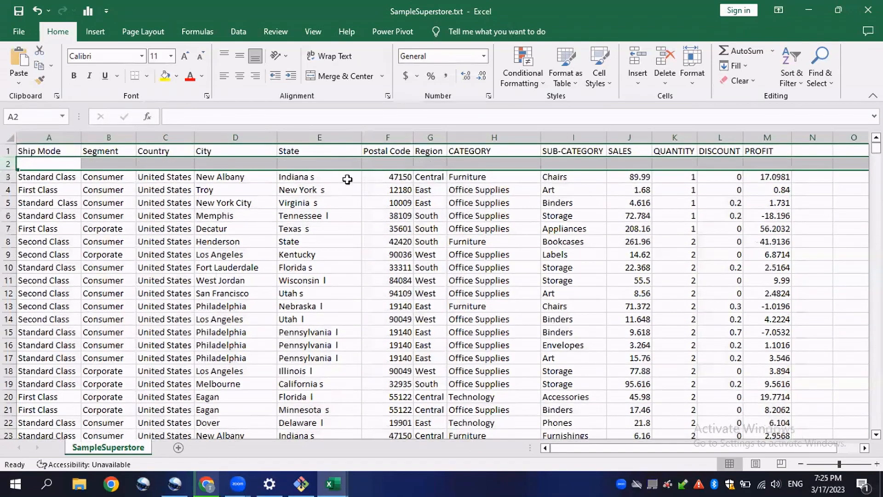
{"action": "left_click", "coordinate": [361, 176]}
{"action": "left_click", "coordinate": [477, 152]}
{"action": "left_click", "coordinate": [479, 164]}
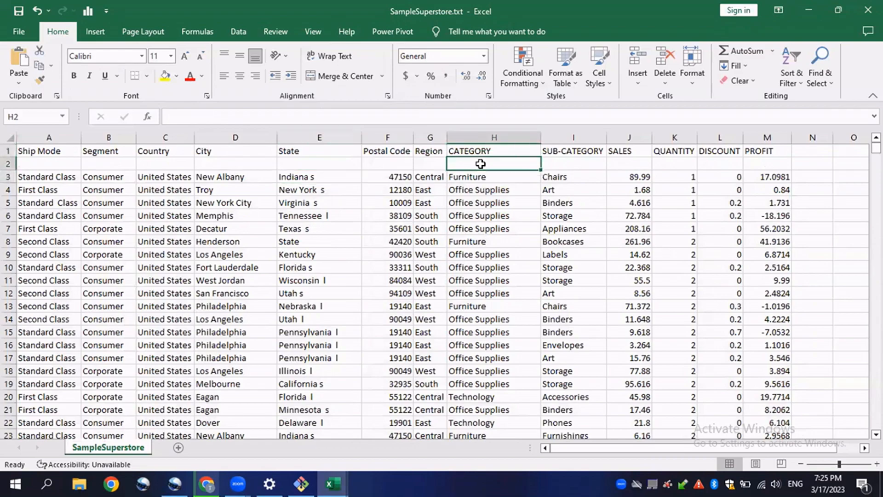
{"action": "left_click_drag", "start_coordinate": [503, 149], "coordinate": [782, 152]}
{"action": "left_click_drag", "start_coordinate": [344, 152], "coordinate": [388, 153]}
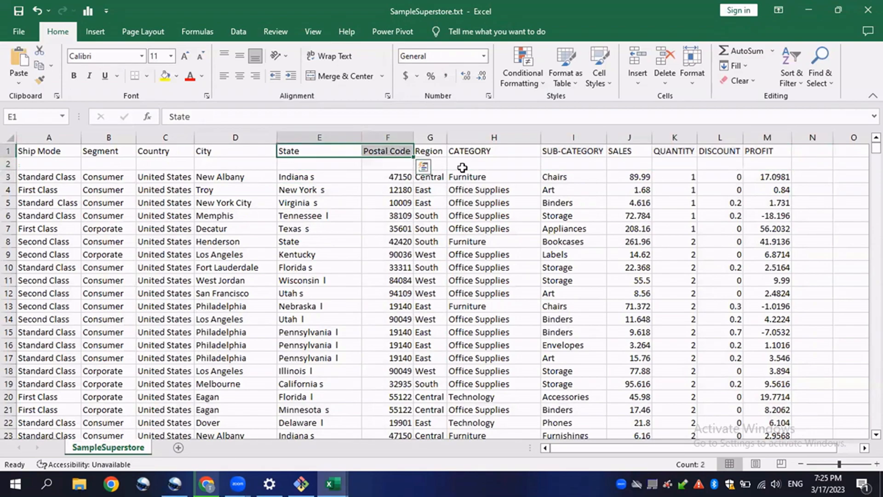
Enter the formula =PROPER(H1) in cell H2 to convert the CATEGORY heading to proper case.
{"action": "left_click", "coordinate": [480, 165]}
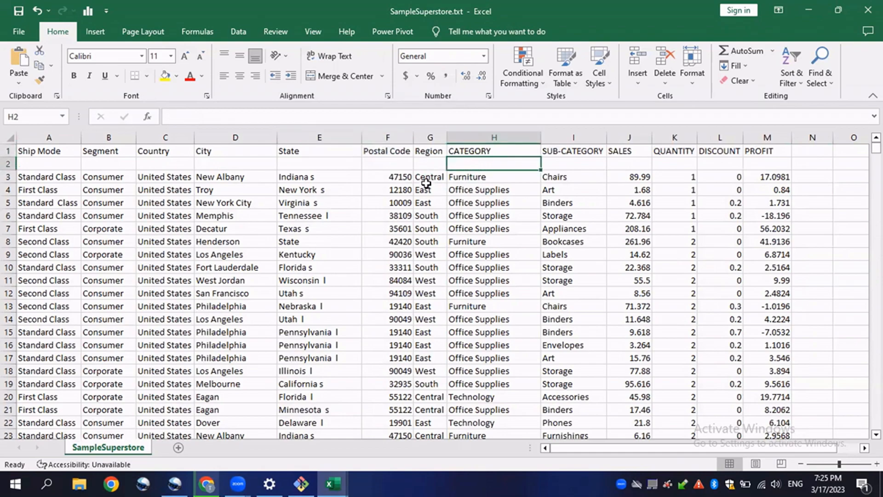
{"action": "type", "text": "="}
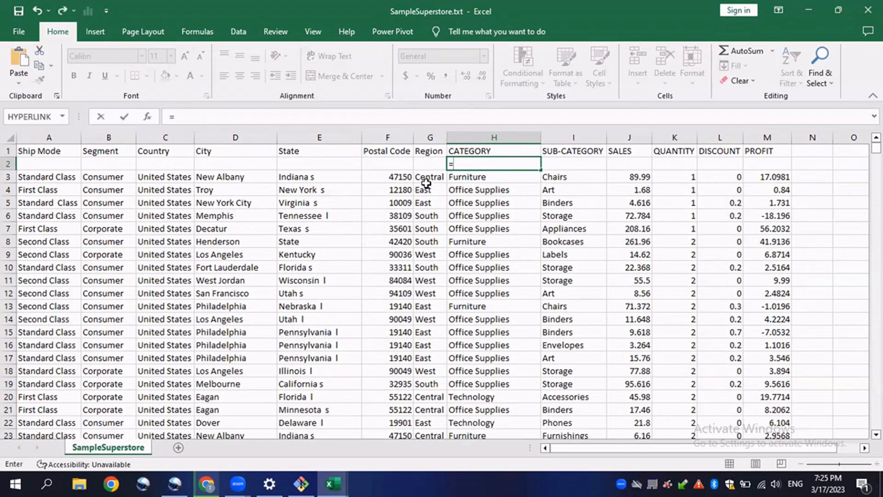
{"action": "type", "text": "PROP"}
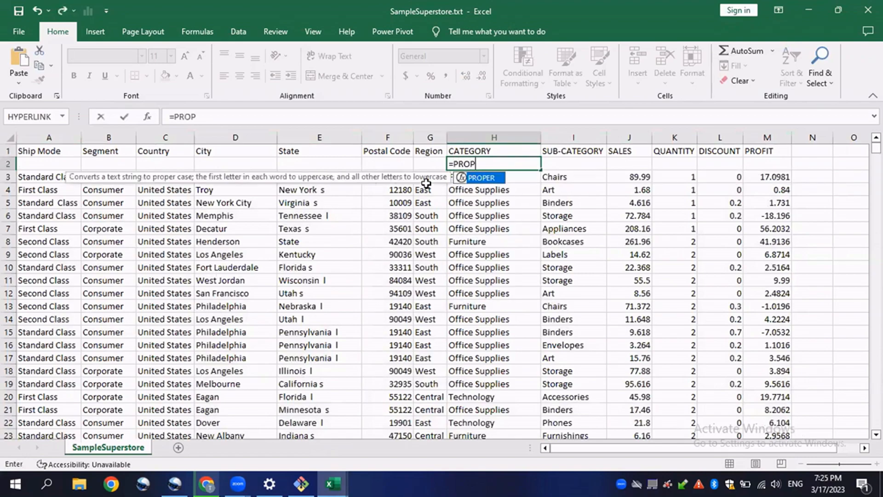
{"action": "type", "text": "ER("}
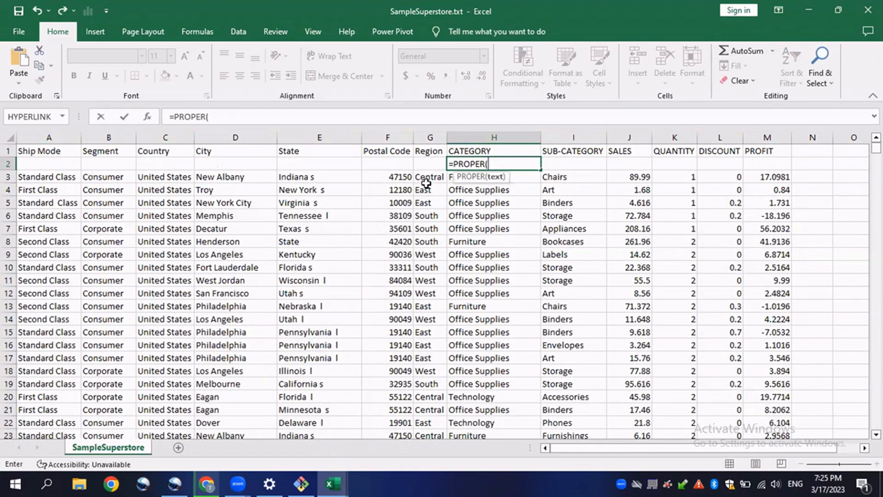
{"action": "left_click", "coordinate": [466, 148]}
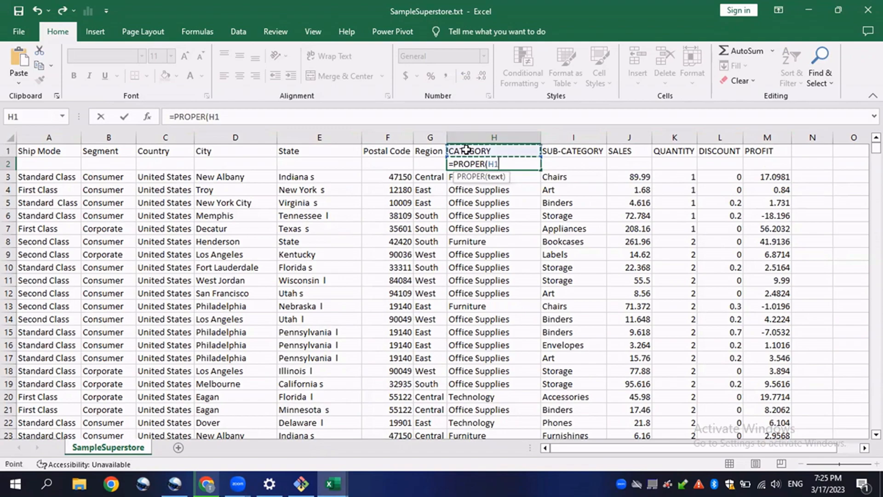
{"action": "type", "text": ")"}
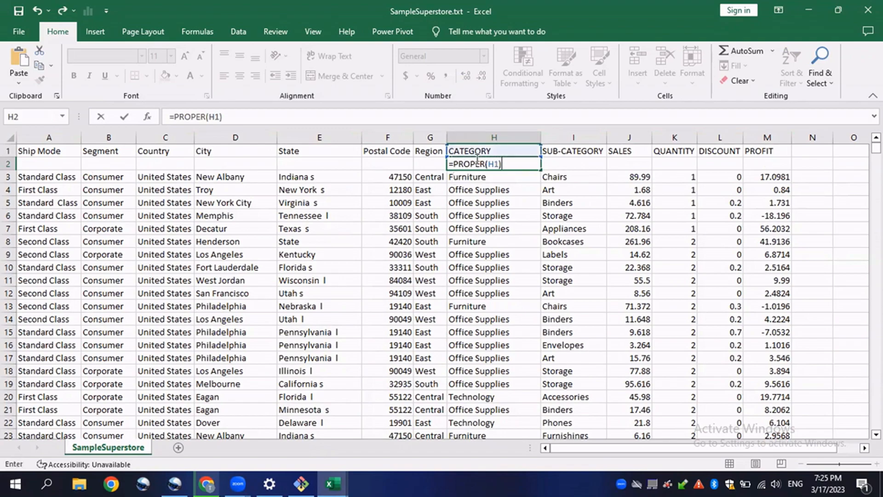
{"action": "key", "text": "Return"}
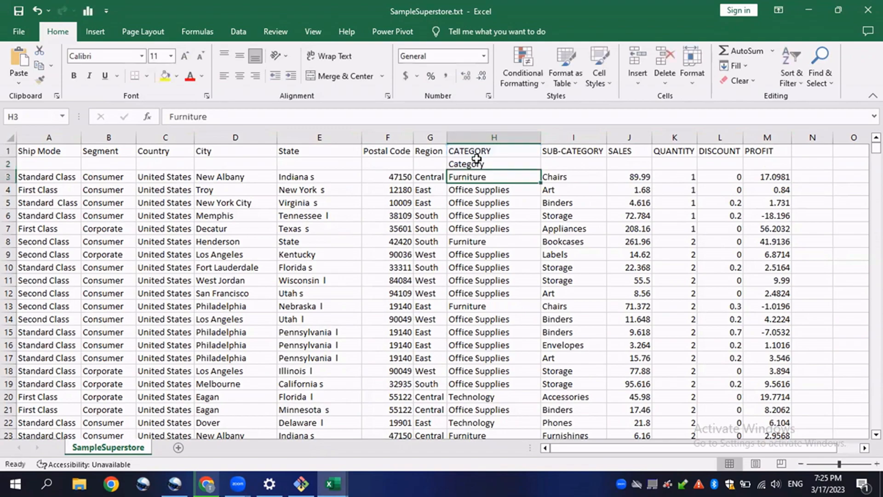
Fill the PROPER formula from H2 across to M2 to convert the remaining uppercase headings.
{"action": "left_click", "coordinate": [500, 165]}
{"action": "left_click_drag", "start_coordinate": [541, 170], "coordinate": [784, 166]}
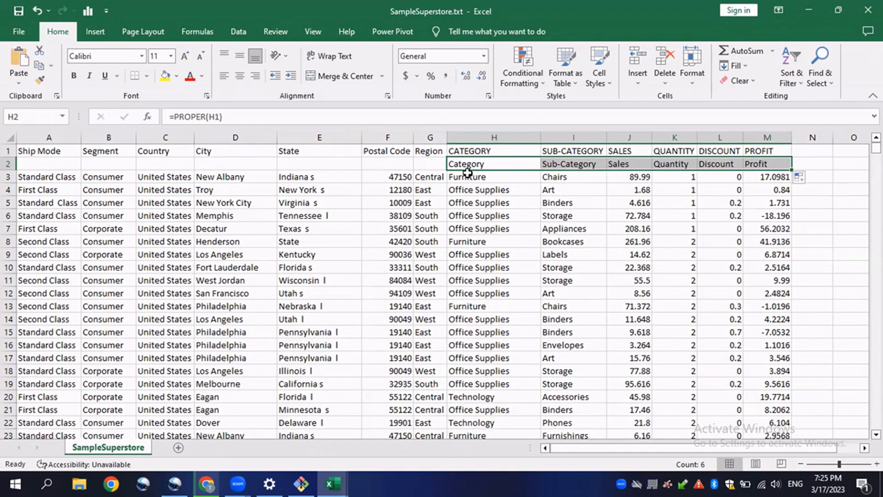
{"action": "left_click", "coordinate": [775, 163]}
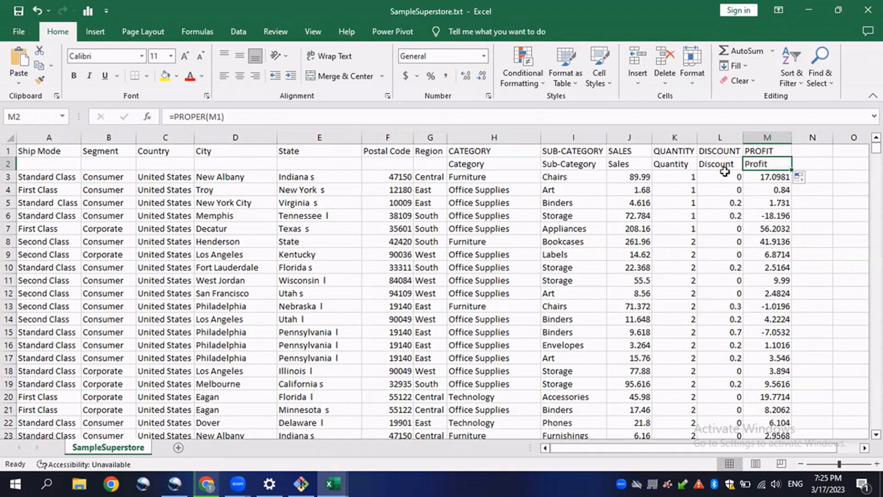
{"action": "left_click_drag", "start_coordinate": [438, 152], "coordinate": [12, 150]}
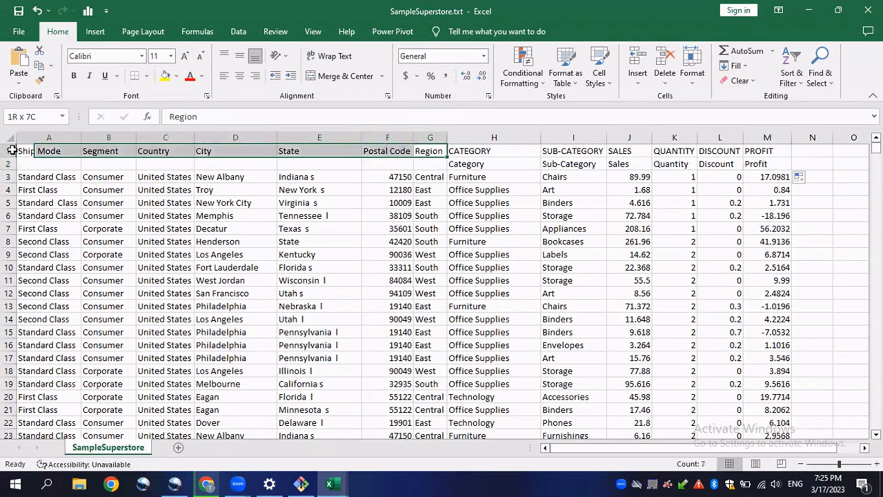
{"action": "left_click", "coordinate": [457, 166]}
{"action": "left_click", "coordinate": [506, 156]}
{"action": "left_click", "coordinate": [531, 165]}
Try a regular paste of the copied formulas from H2:M2 over the uppercase headings in H1:M1, and undo it.
{"action": "left_click_drag", "start_coordinate": [744, 163], "coordinate": [483, 164]}
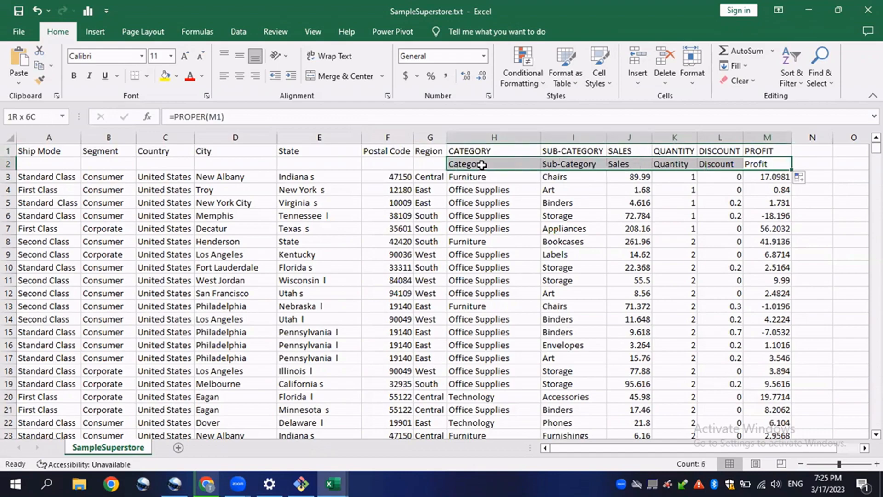
{"action": "right_click", "coordinate": [485, 164]}
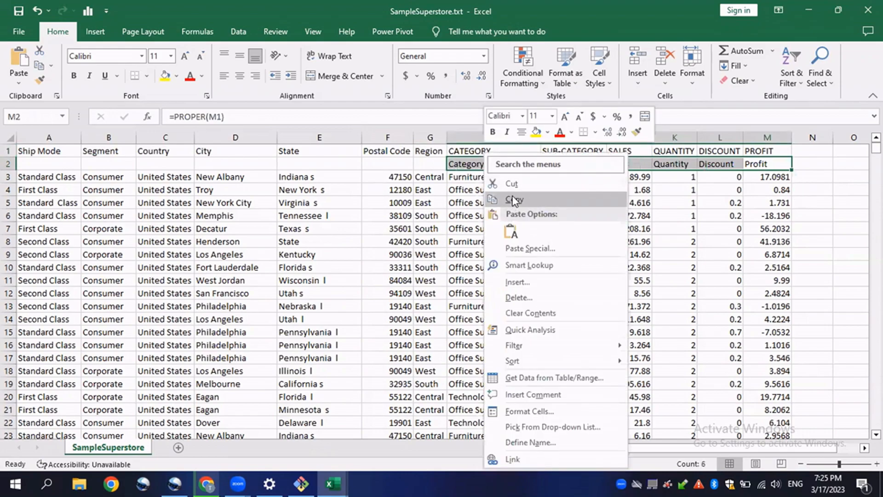
{"action": "left_click", "coordinate": [511, 198]}
{"action": "left_click_drag", "start_coordinate": [465, 151], "coordinate": [784, 151]}
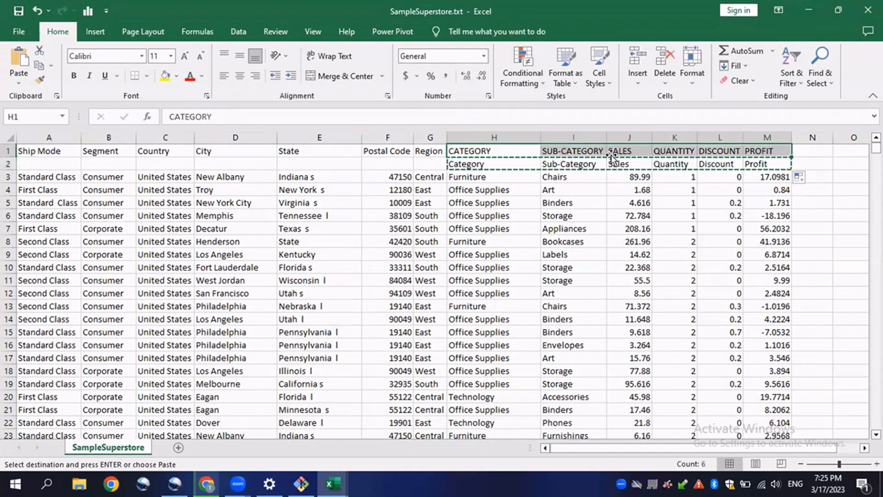
{"action": "right_click", "coordinate": [575, 153]}
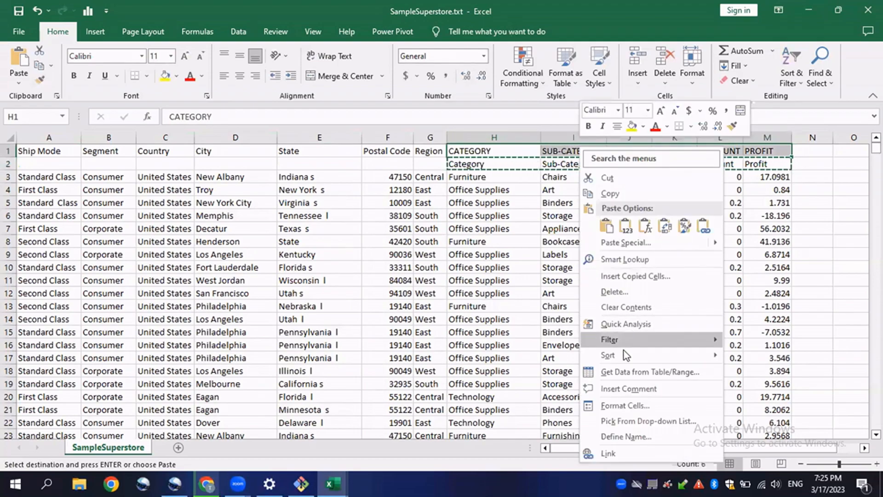
{"action": "left_click", "coordinate": [607, 226]}
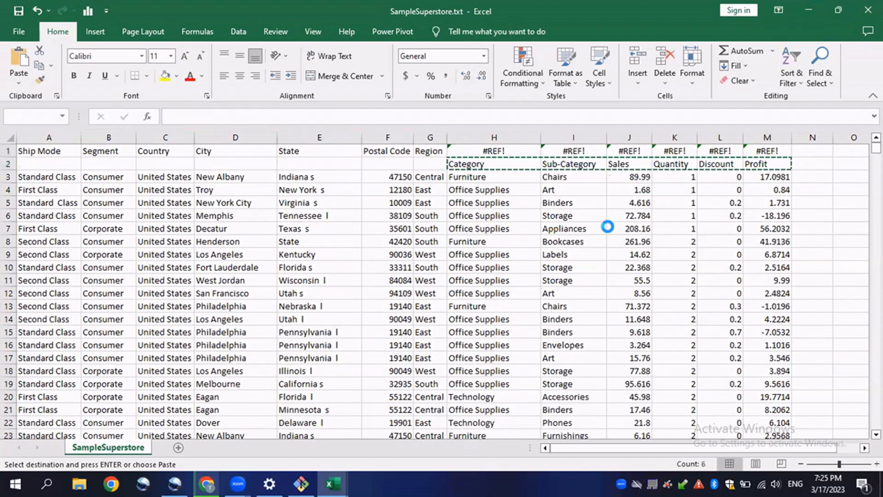
{"action": "key", "text": "ctrl"}
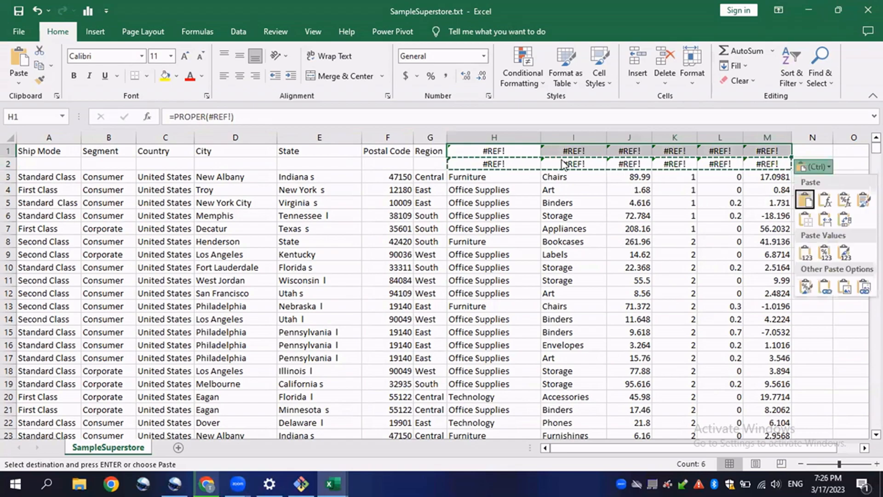
{"action": "left_click", "coordinate": [540, 171]}
{"action": "key", "text": "ctrl+z"}
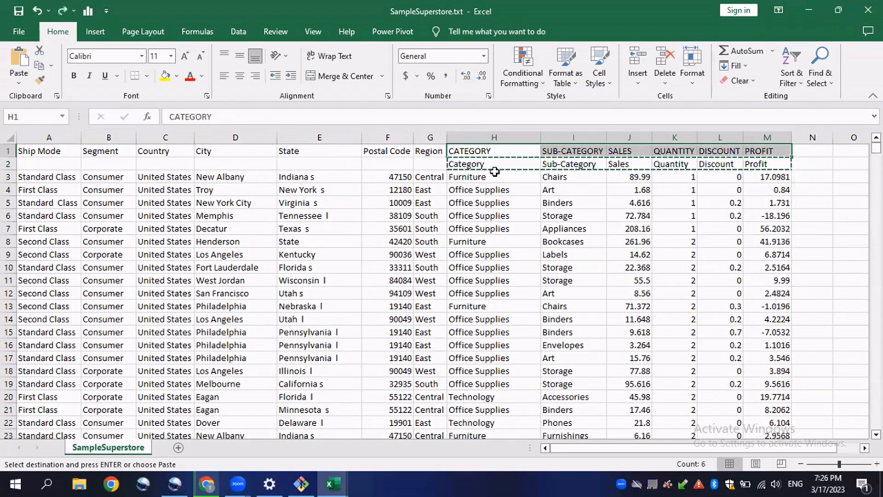
Copy the proper-case headings from H2:M2 and paste them as values only over the uppercase headings in H1:M1.
{"action": "left_click", "coordinate": [502, 164]}
{"action": "left_click_drag", "start_coordinate": [766, 164], "coordinate": [464, 164]}
{"action": "right_click", "coordinate": [464, 165]}
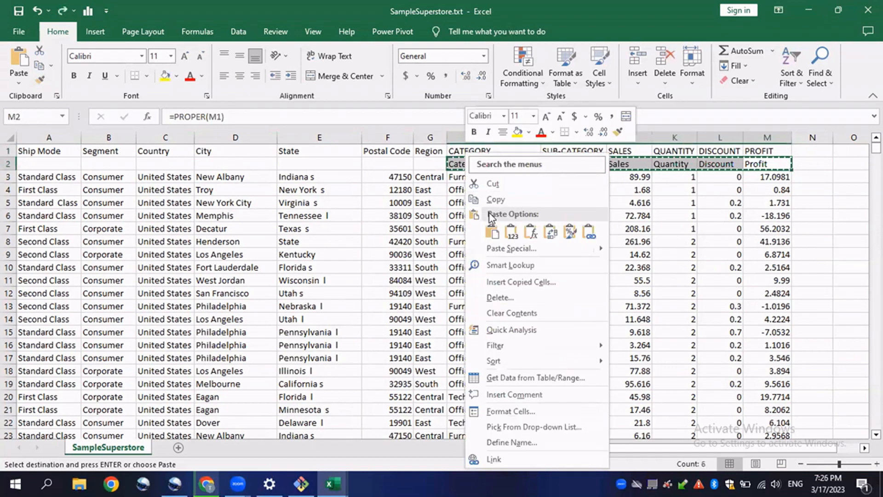
{"action": "left_click", "coordinate": [497, 200]}
{"action": "left_click_drag", "start_coordinate": [471, 150], "coordinate": [761, 151]}
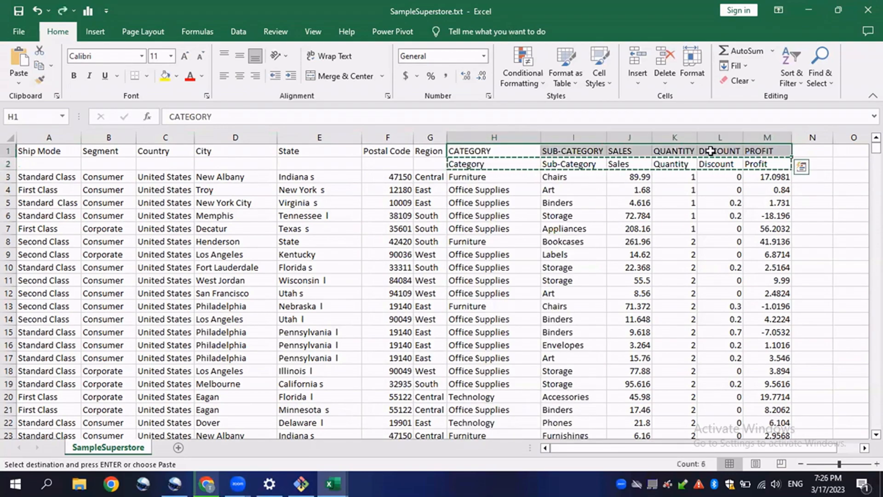
{"action": "right_click", "coordinate": [550, 151]}
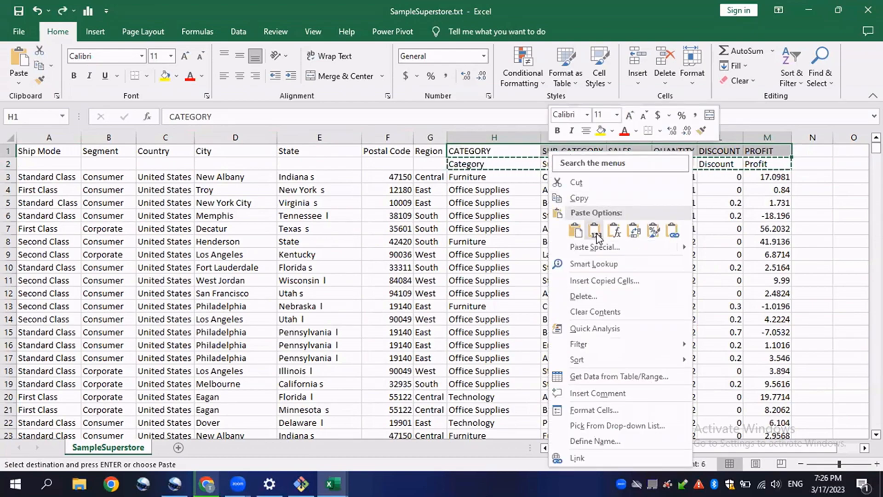
{"action": "left_click", "coordinate": [594, 230]}
{"action": "left_click", "coordinate": [465, 177]}
{"action": "left_click", "coordinate": [455, 165]}
{"action": "key", "text": "Escape"}
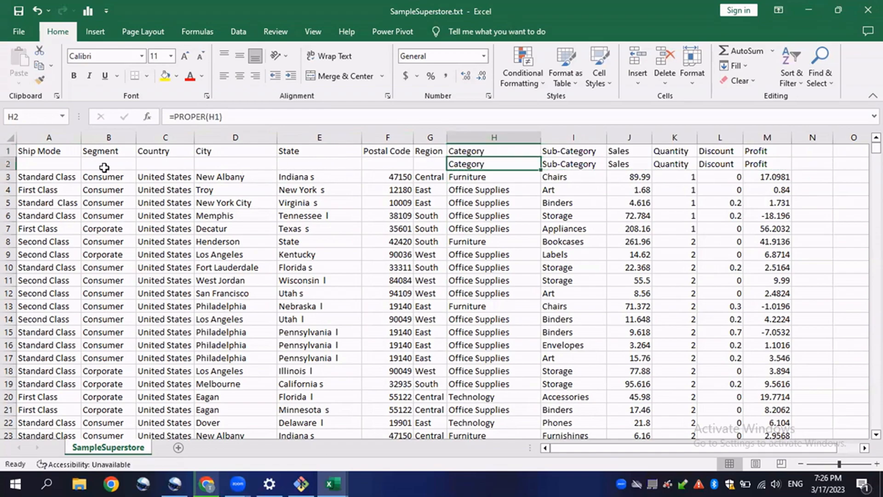
Delete helper row 2, which holds the PROPER formulas, from the sheet.
{"action": "left_click", "coordinate": [13, 164]}
{"action": "right_click", "coordinate": [16, 161]}
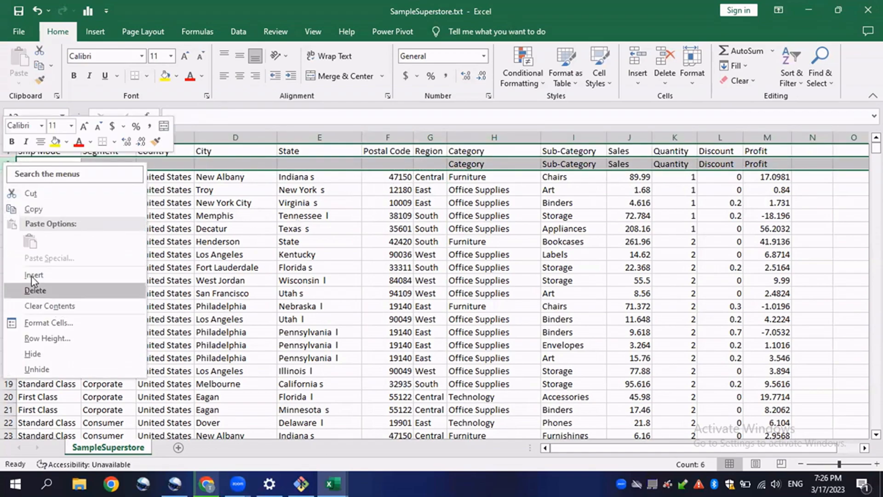
{"action": "left_click", "coordinate": [46, 293]}
{"action": "left_click", "coordinate": [496, 191]}
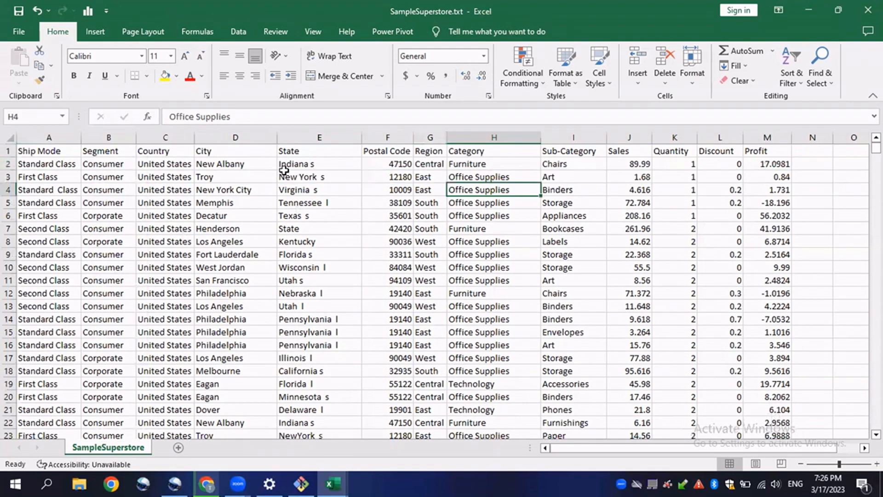
Make the entire header row 1 bold.
{"action": "left_click_drag", "start_coordinate": [645, 149], "coordinate": [34, 148]}
{"action": "left_click", "coordinate": [8, 150]}
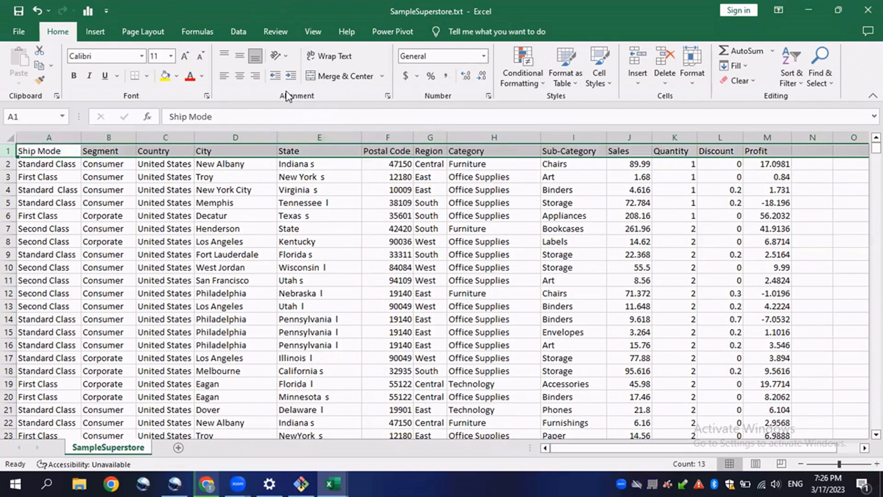
{"action": "left_click", "coordinate": [74, 76]}
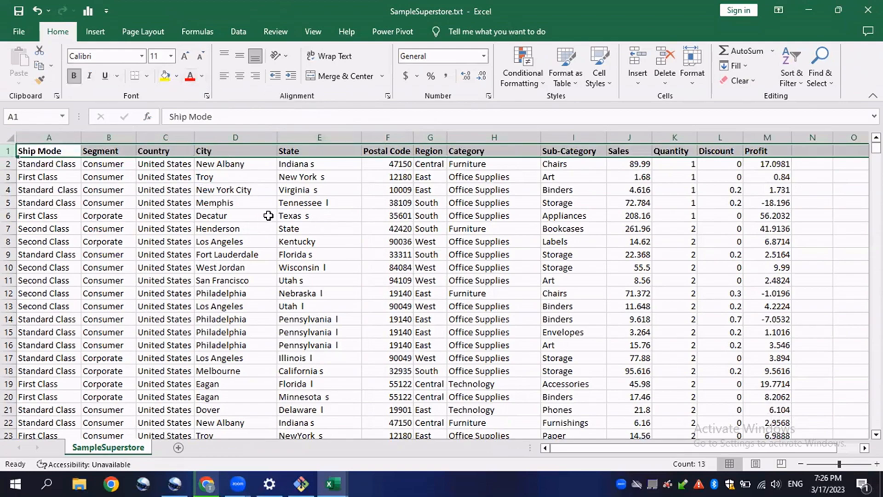
{"action": "left_click", "coordinate": [348, 240]}
{"action": "left_click_drag", "start_coordinate": [772, 448], "coordinate": [772, 447]}
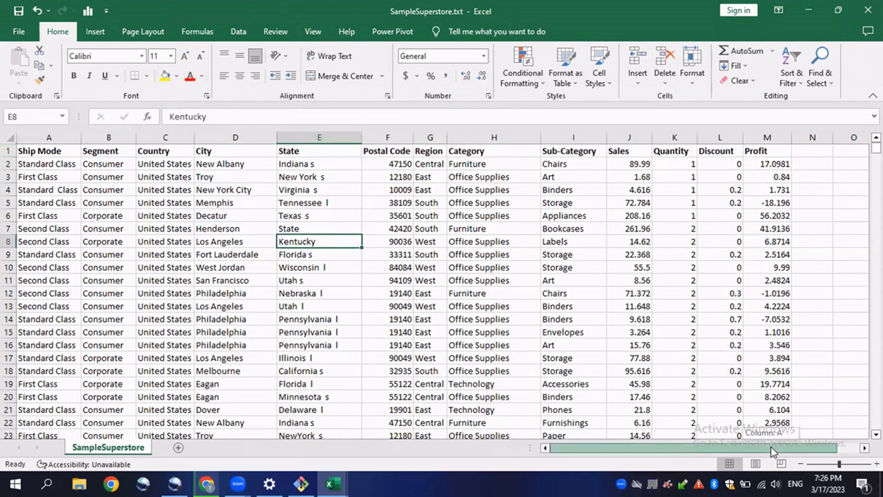
{"action": "scroll", "coordinate": [299, 299], "scroll_direction": "down", "scroll_amount": 2}
{"action": "scroll", "coordinate": [287, 292], "scroll_direction": "up", "scroll_amount": 3}
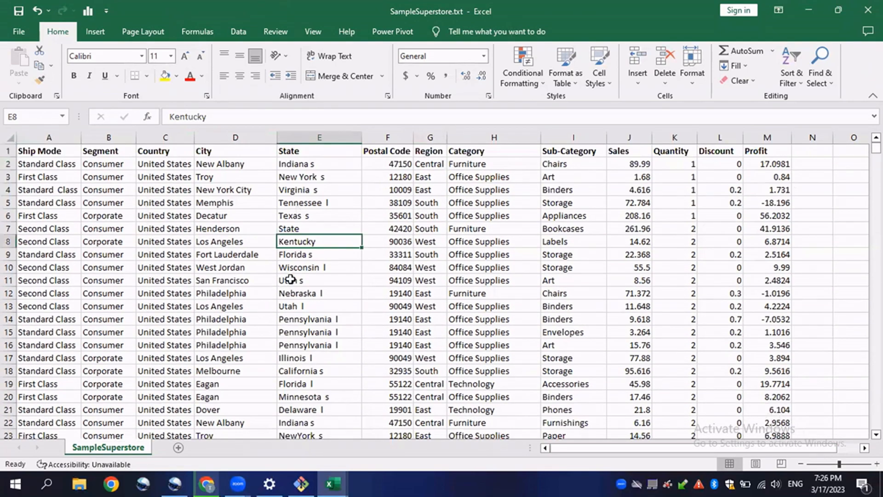
Widen column A, Ship Mode, so its entries have extra room beside the Segment column.
{"action": "left_click", "coordinate": [101, 190]}
{"action": "left_click_drag", "start_coordinate": [80, 138], "coordinate": [111, 138]}
{"action": "left_click", "coordinate": [235, 227]}
{"action": "left_click_drag", "start_coordinate": [74, 164], "coordinate": [51, 394]}
{"action": "left_click", "coordinate": [92, 138]}
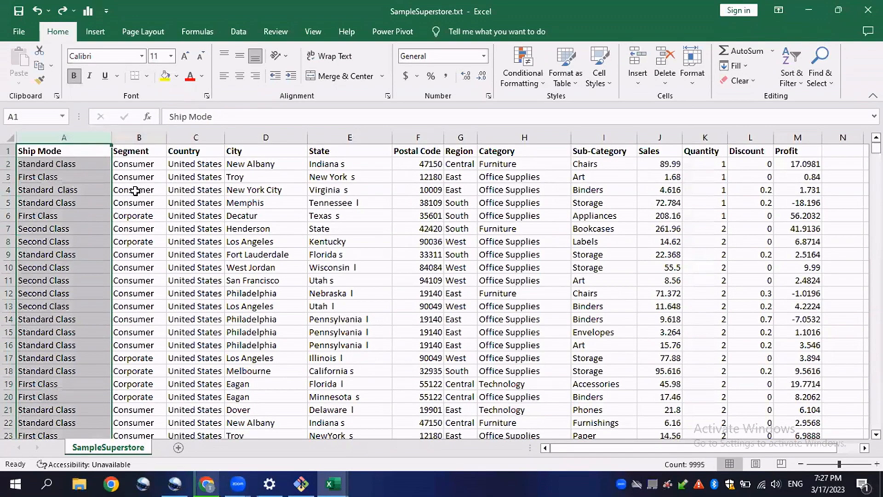
{"action": "left_click", "coordinate": [135, 191]}
{"action": "left_click", "coordinate": [65, 138]}
{"action": "left_click", "coordinate": [135, 203]}
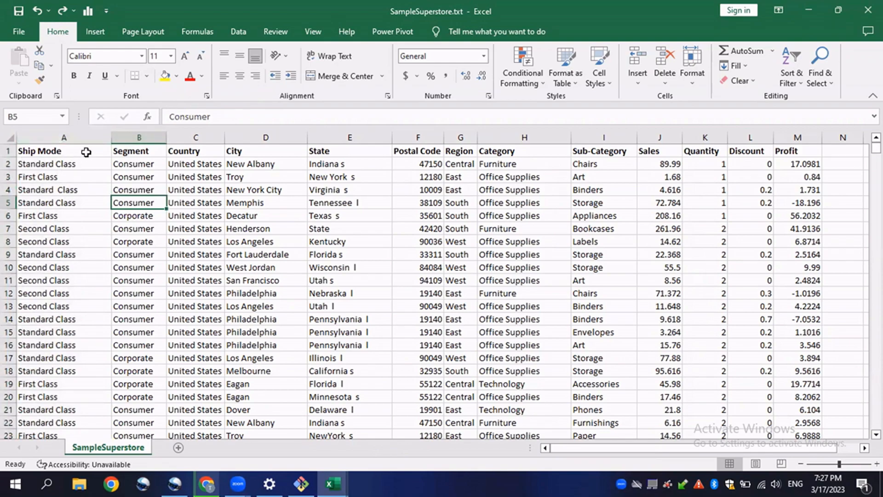
Insert two blank columns, B and C, between the Ship Mode and Segment columns.
{"action": "left_click", "coordinate": [135, 137]}
{"action": "right_click", "coordinate": [135, 137]}
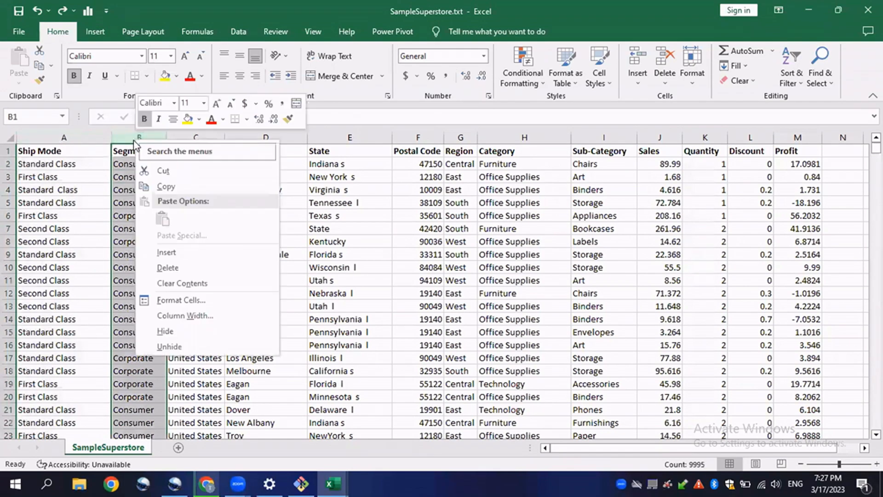
{"action": "left_click", "coordinate": [159, 247]}
{"action": "left_click", "coordinate": [243, 137]}
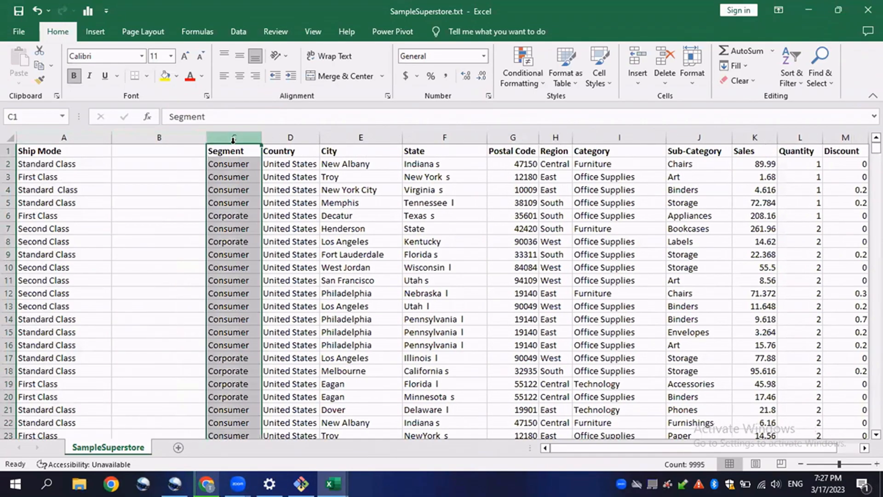
{"action": "right_click", "coordinate": [233, 140]}
{"action": "left_click", "coordinate": [276, 258]}
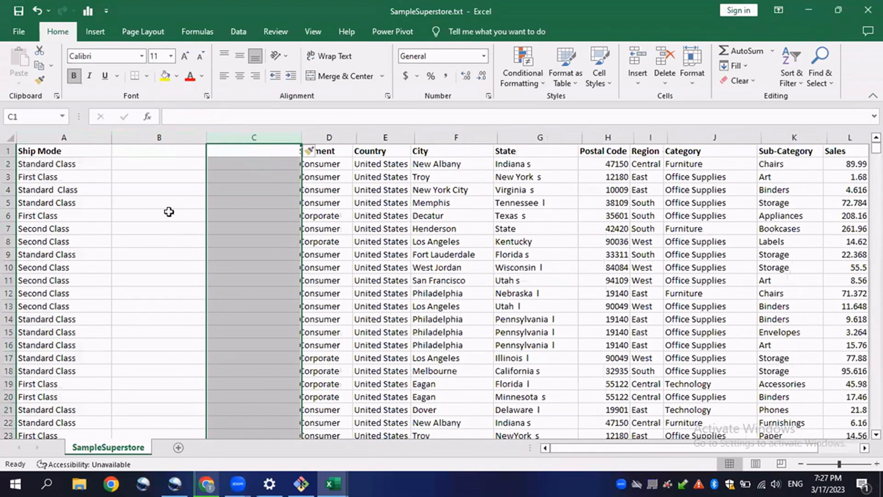
Examine the two-word Ship Mode entries in column A, especially the space separating the words in A2.
{"action": "left_click", "coordinate": [103, 164]}
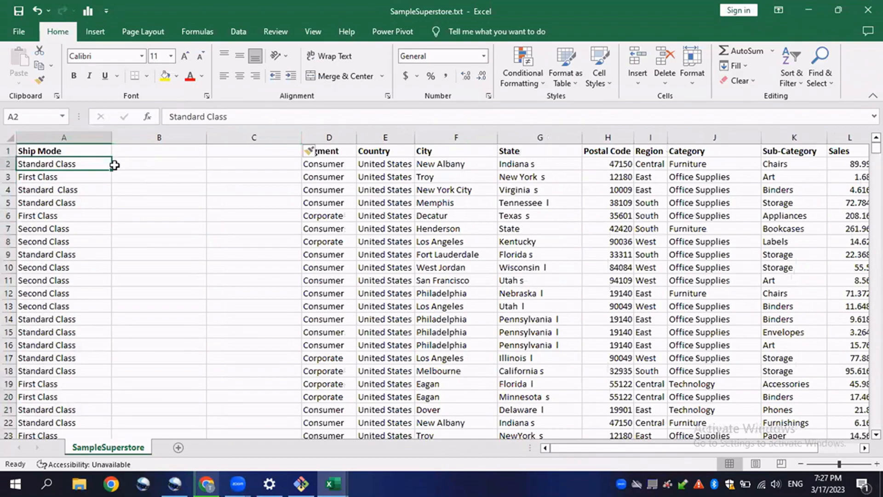
{"action": "left_click", "coordinate": [138, 164]}
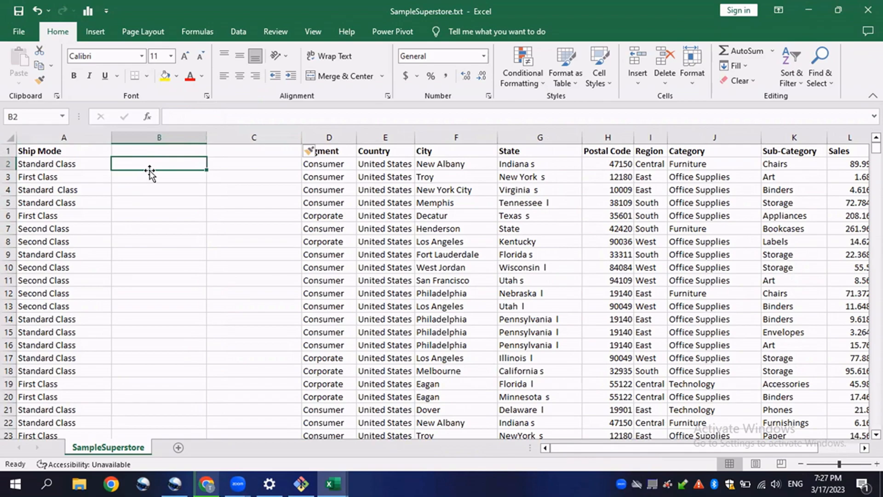
{"action": "left_click", "coordinate": [72, 162]}
{"action": "left_click_drag", "start_coordinate": [71, 161], "coordinate": [65, 323]}
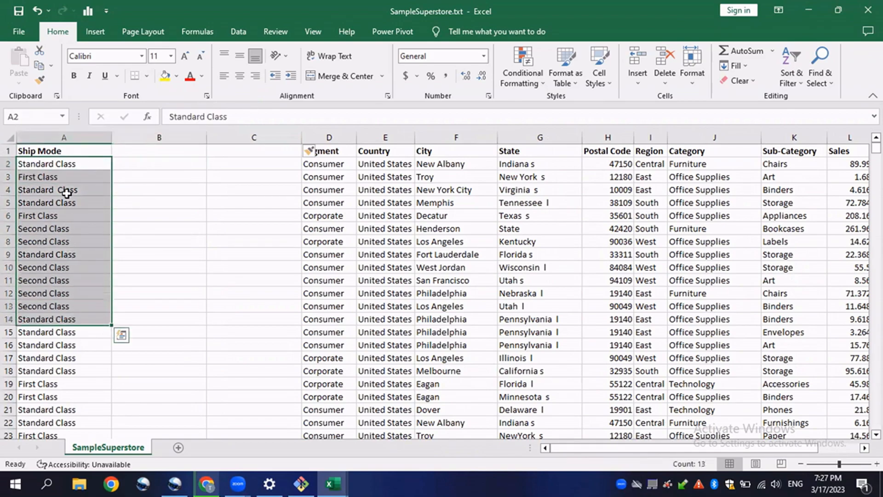
{"action": "left_click", "coordinate": [65, 151]}
{"action": "left_click", "coordinate": [69, 137]}
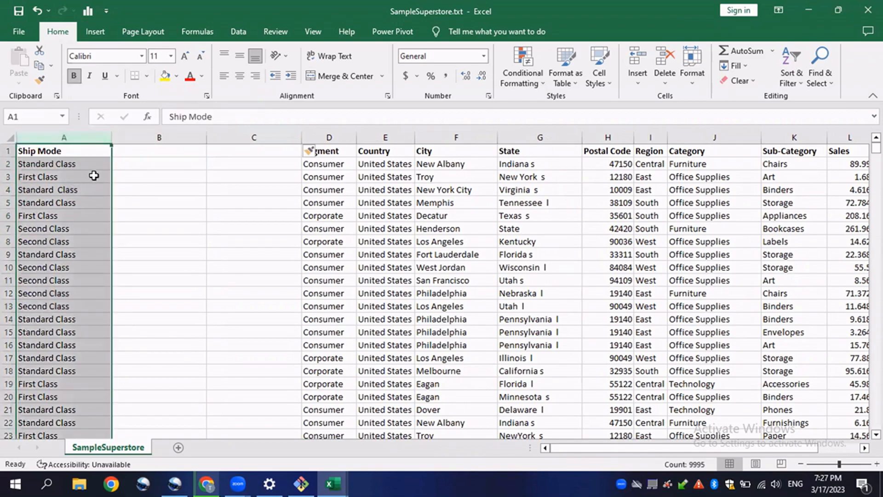
{"action": "left_click", "coordinate": [151, 154]}
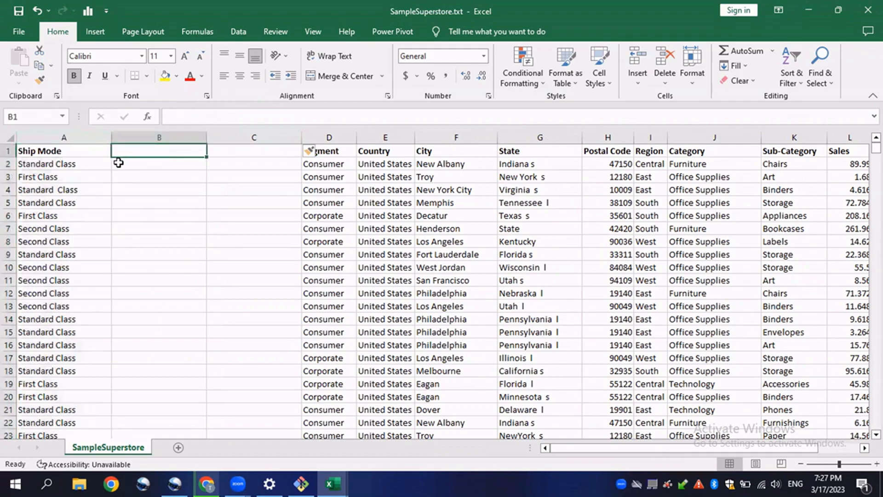
{"action": "left_click", "coordinate": [55, 166]}
{"action": "double_click", "coordinate": [55, 165]}
{"action": "left_click_drag", "start_coordinate": [56, 164], "coordinate": [80, 163]}
{"action": "left_click", "coordinate": [72, 191]}
{"action": "left_click", "coordinate": [54, 167]}
{"action": "double_click", "coordinate": [54, 164]}
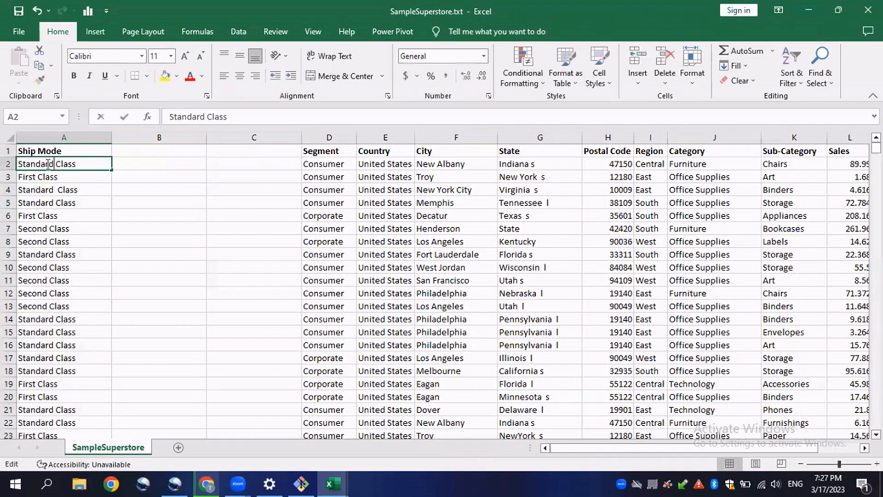
{"action": "left_click", "coordinate": [93, 174]}
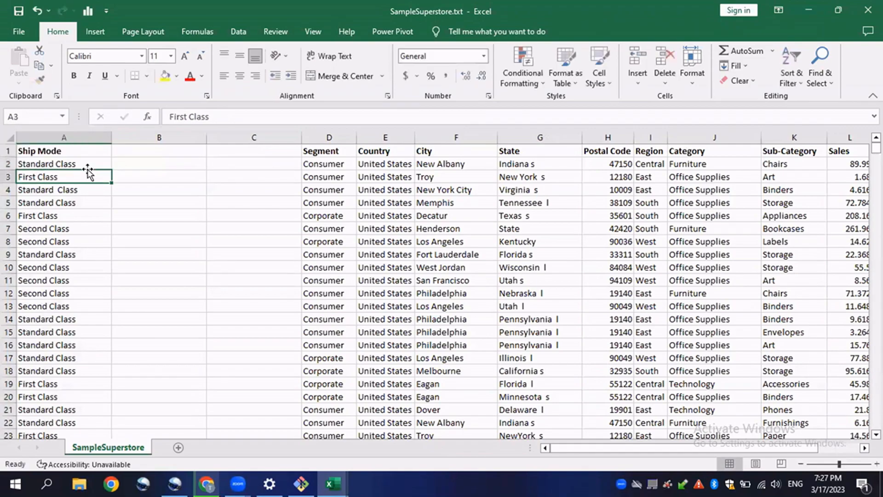
Enter the formula =LEFT(A2,FIND(" ",A2)) in cell B2 to extract the first word of the Ship Mode.
{"action": "left_click", "coordinate": [163, 163]}
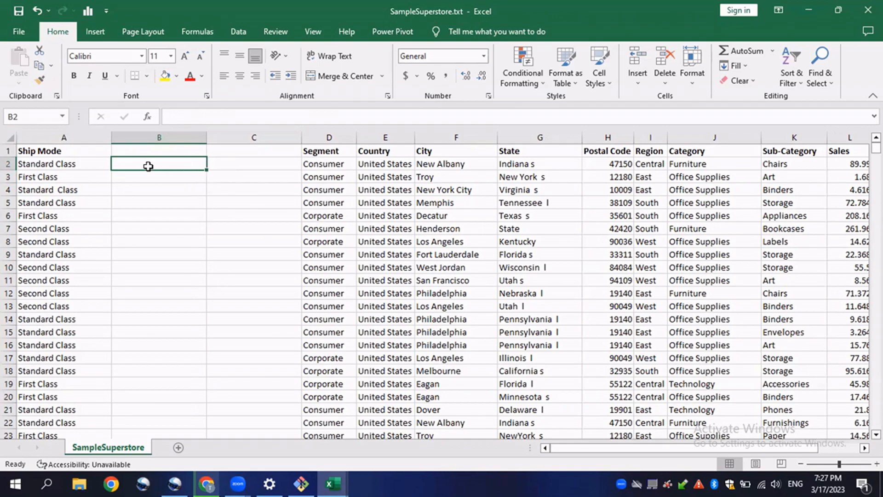
{"action": "type", "text": "="}
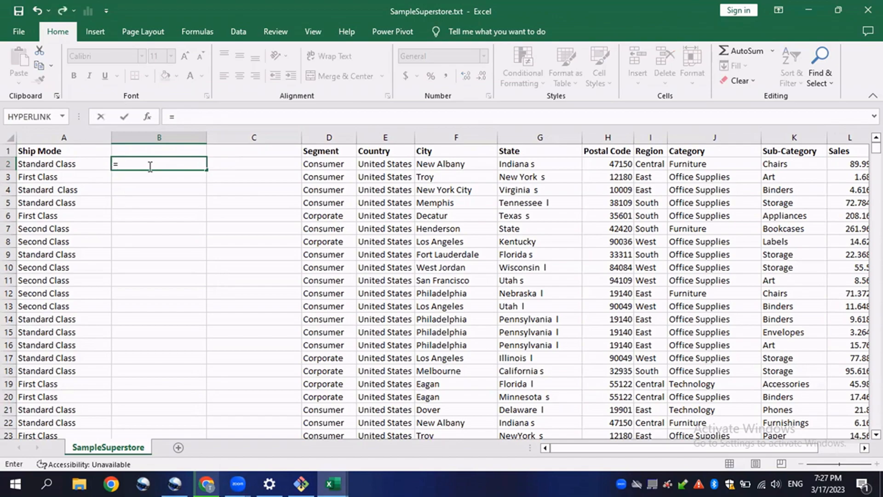
{"action": "type", "text": "LEFT("}
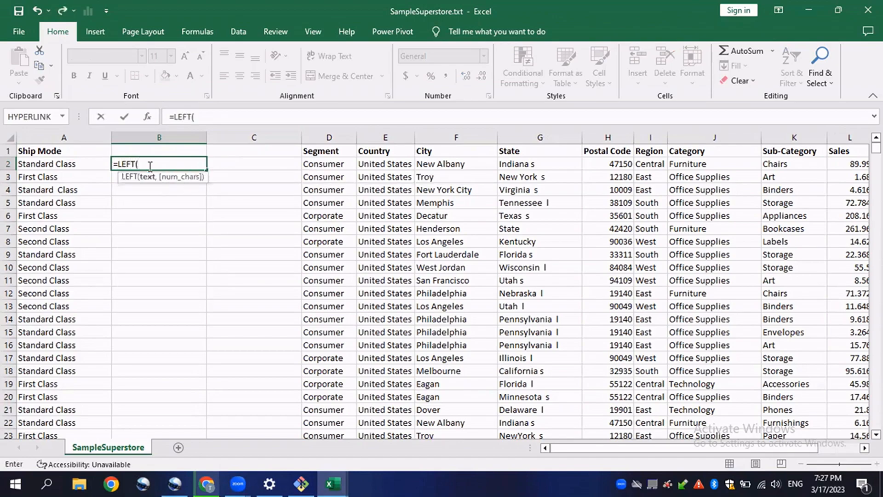
{"action": "left_click", "coordinate": [57, 164]}
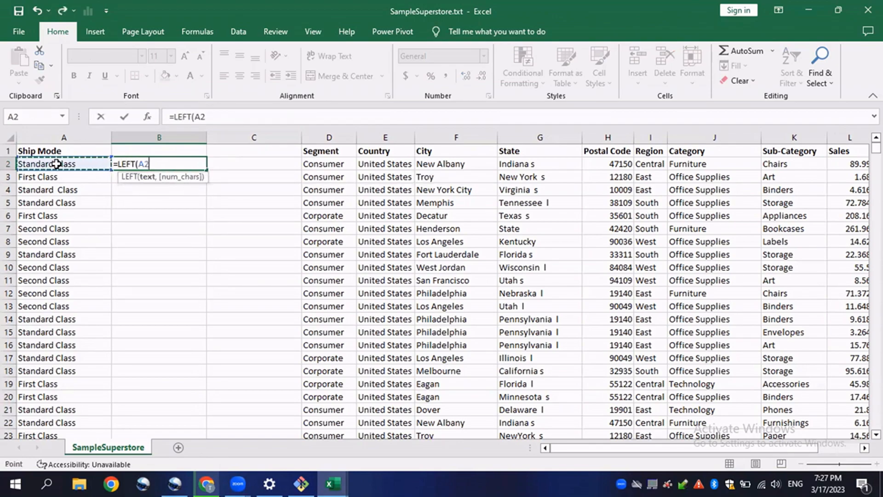
{"action": "type", "text": ","}
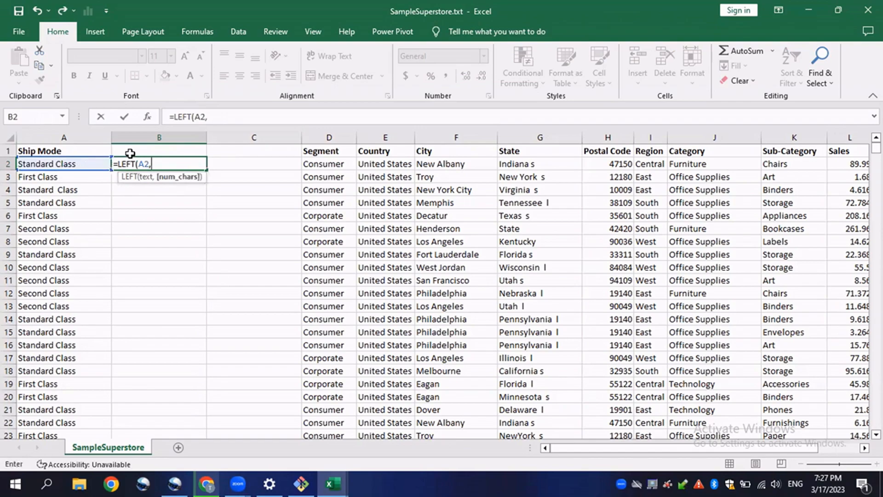
{"action": "type", "text": "FIND"}
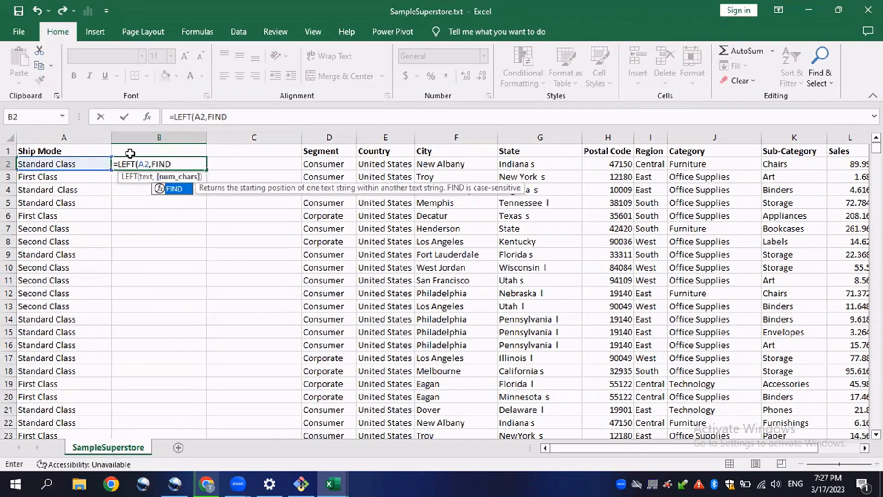
{"action": "type", "text": "("}
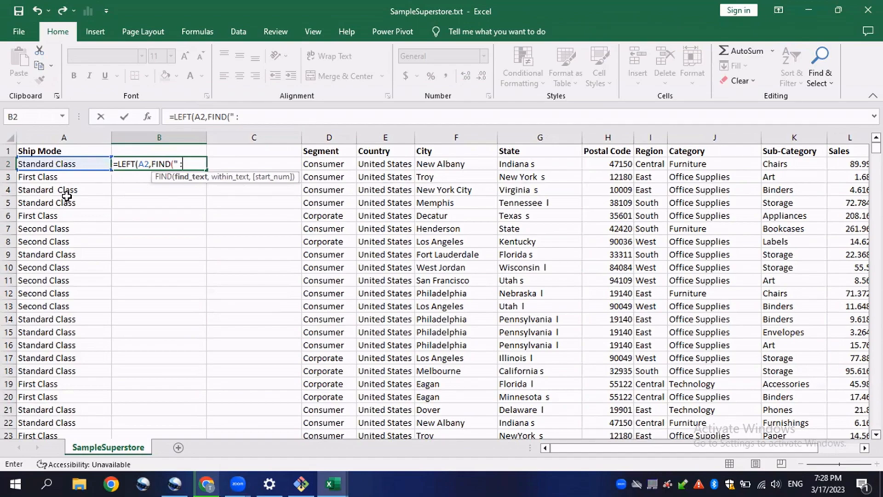
{"action": "type", "text": "\" \","}
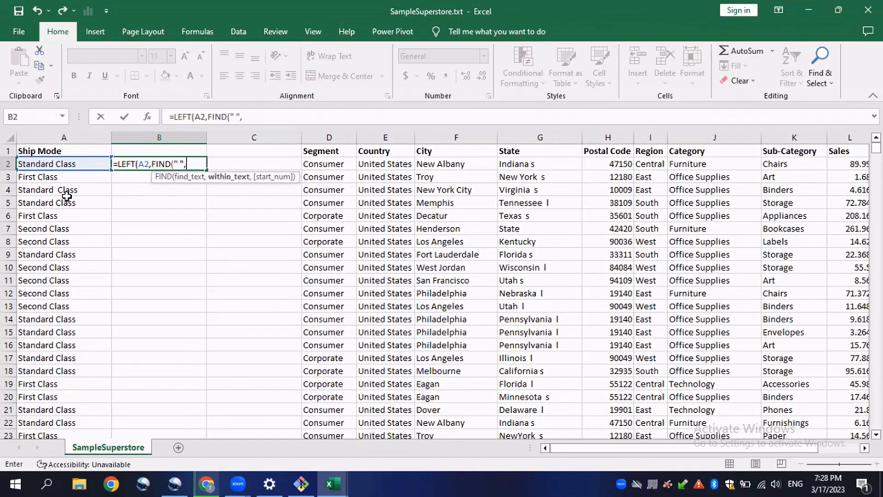
{"action": "left_click", "coordinate": [60, 164]}
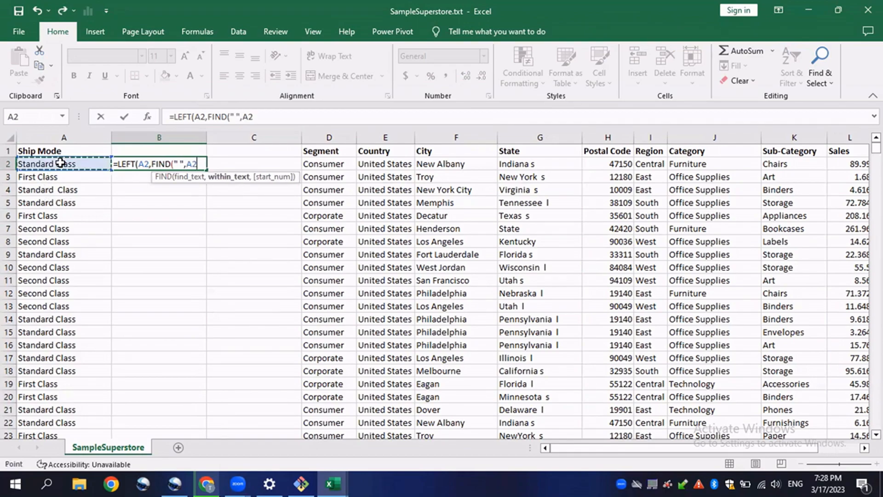
{"action": "type", "text": "))"}
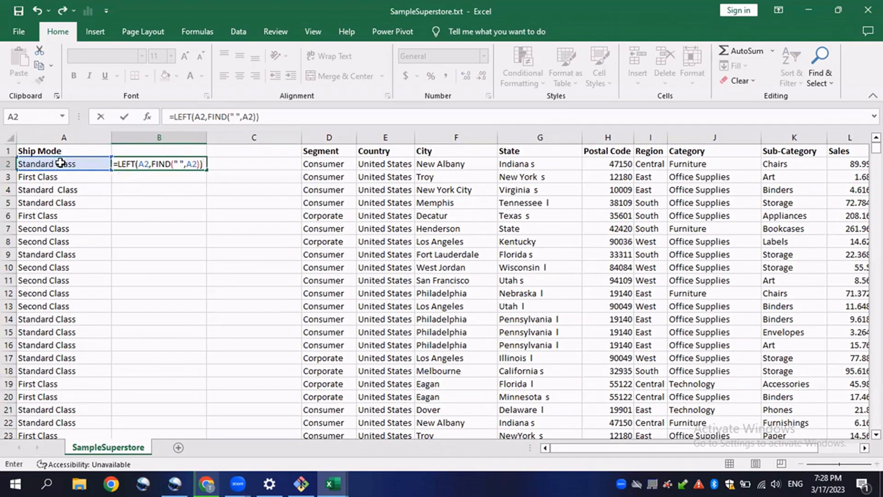
{"action": "key", "text": "Return"}
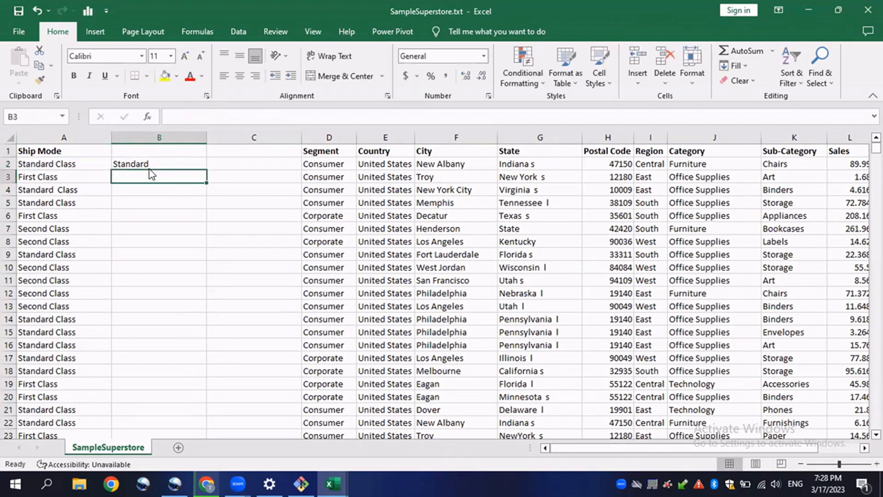
Fill the LEFT formula from B2 down to B19.
{"action": "left_click", "coordinate": [149, 164]}
{"action": "left_click", "coordinate": [206, 173]}
{"action": "left_click", "coordinate": [197, 165]}
{"action": "left_click_drag", "start_coordinate": [206, 170], "coordinate": [176, 388]}
{"action": "left_click", "coordinate": [232, 175]}
Start a RIGHT formula in cell C2 that takes A2 as its text argument.
{"action": "left_click", "coordinate": [236, 161]}
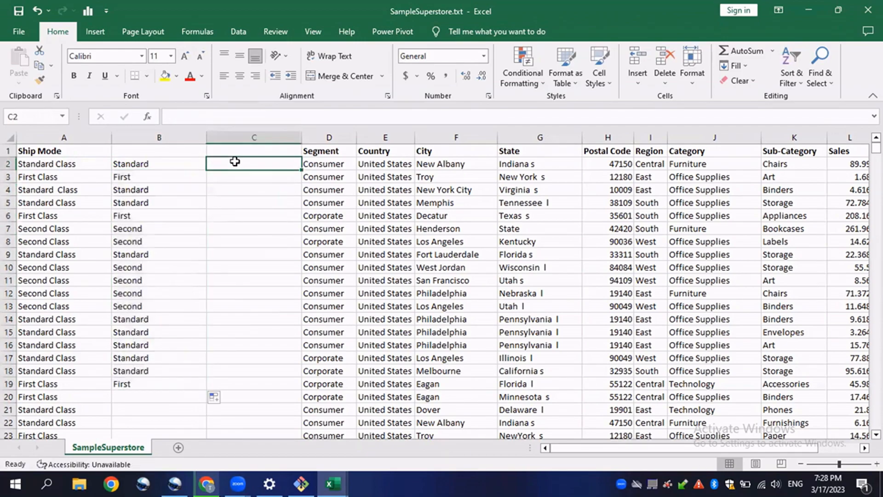
{"action": "right_click", "coordinate": [235, 161]}
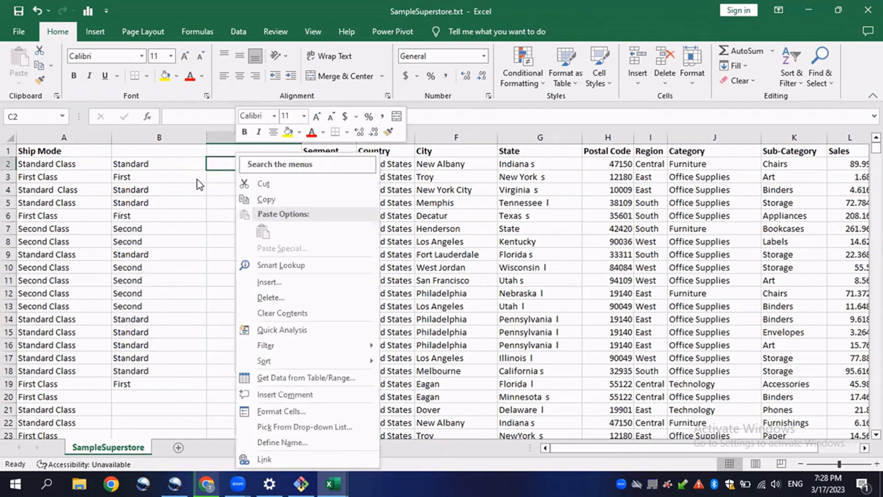
{"action": "left_click", "coordinate": [201, 168]}
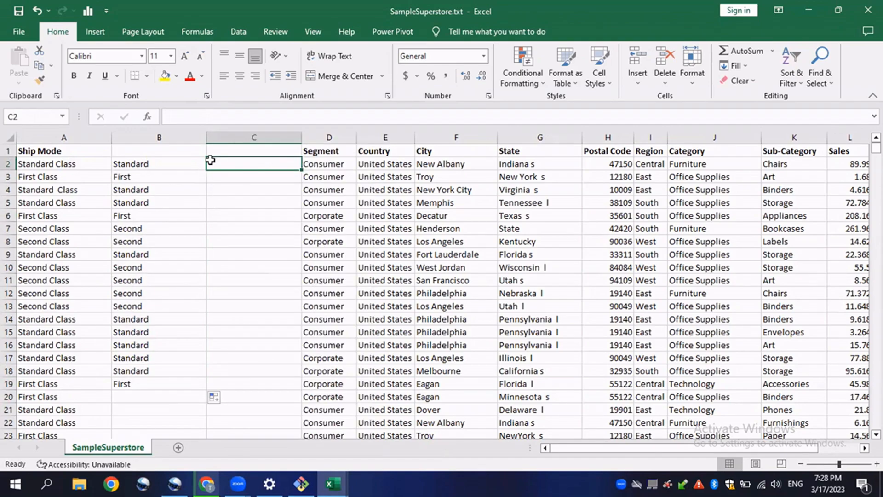
{"action": "double_click", "coordinate": [212, 161]}
{"action": "type", "text": "RIGHT("}
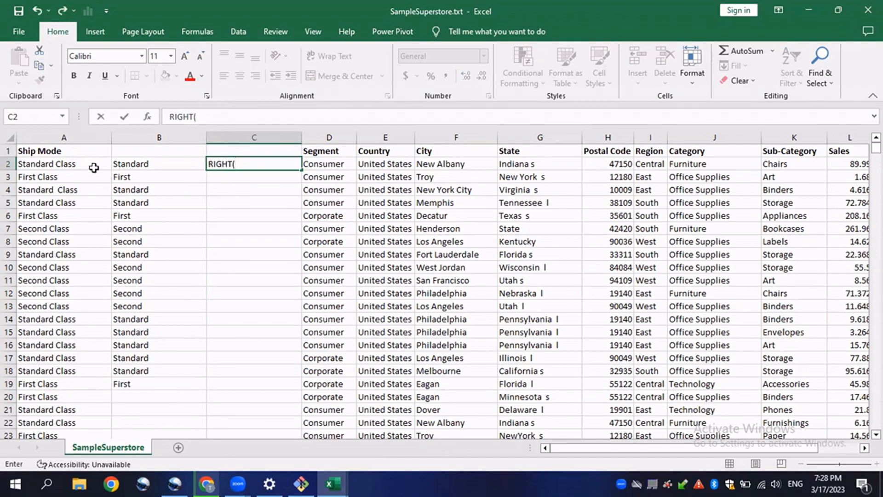
{"action": "left_click", "coordinate": [87, 166]}
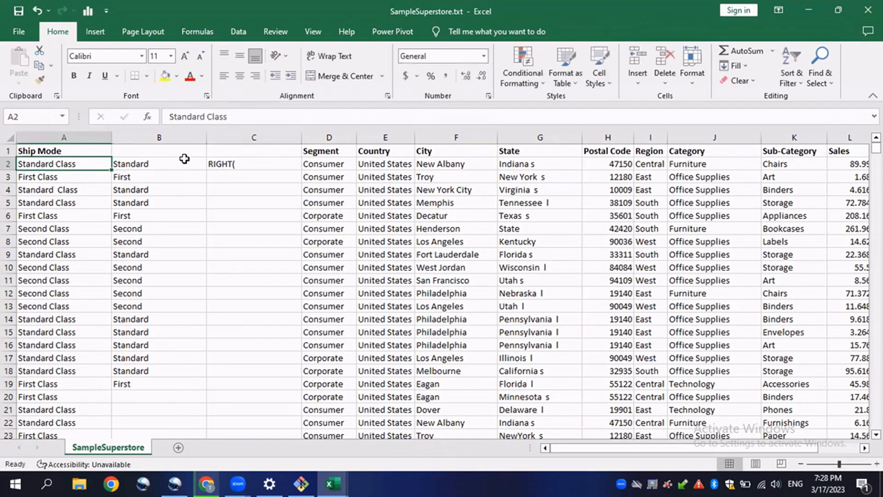
{"action": "double_click", "coordinate": [209, 167]}
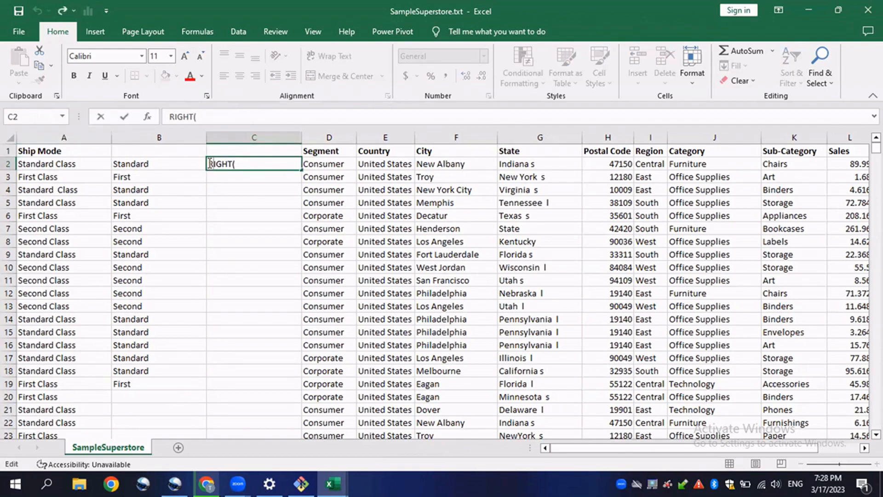
{"action": "type", "text": "="}
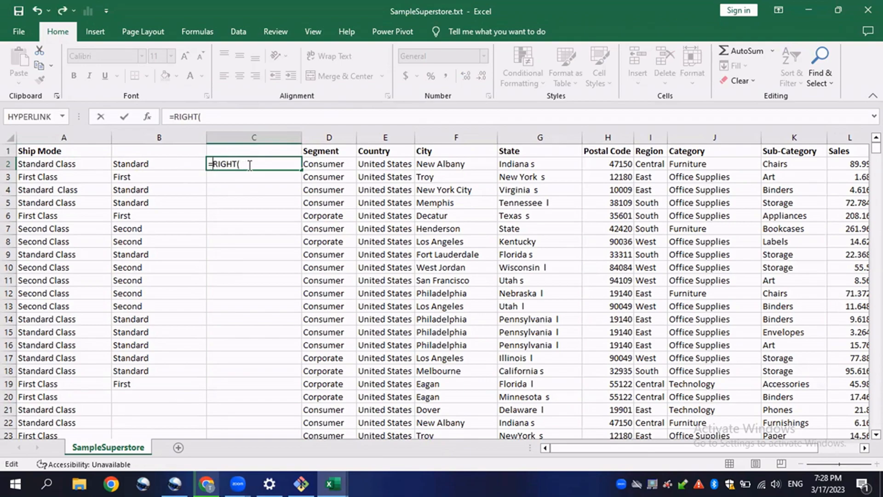
{"action": "left_click", "coordinate": [249, 164]}
{"action": "left_click", "coordinate": [79, 164]}
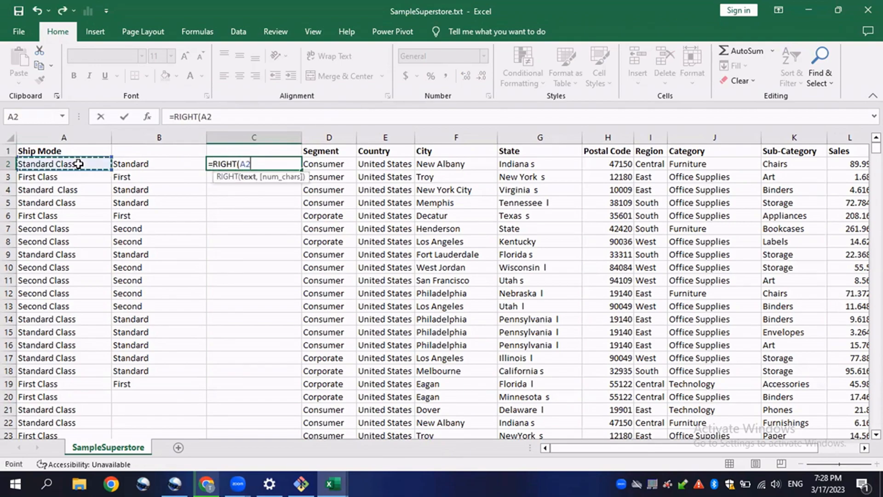
Complete the C2 formula as =RIGHT(A2, LEN(A2)-FIND(" ",A2)) and fill it down to C13.
{"action": "type", "text": ","}
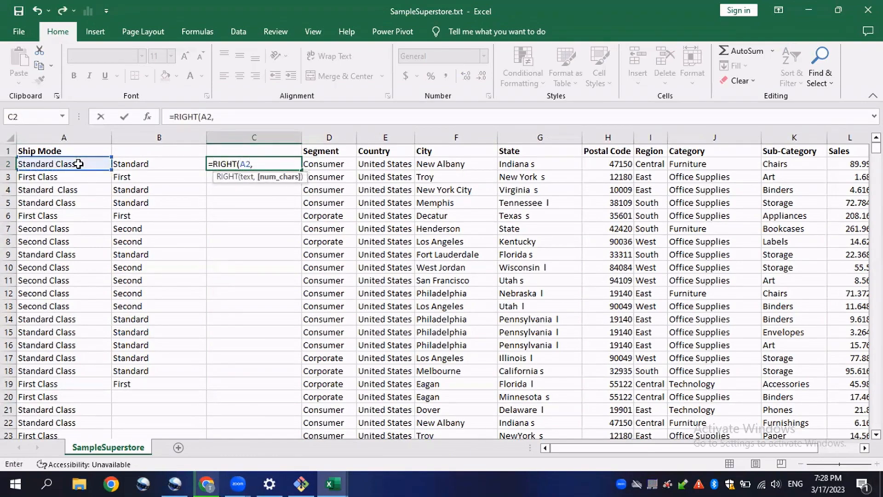
{"action": "type", "text": " LEN"}
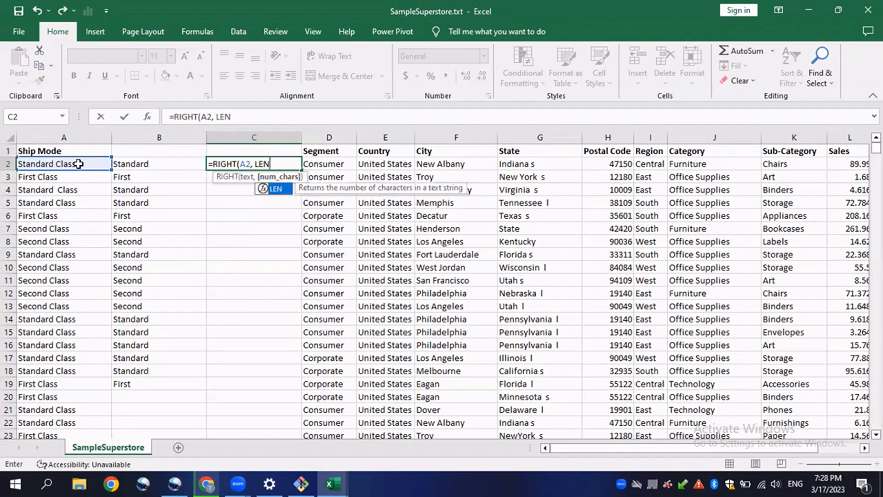
{"action": "type", "text": "("}
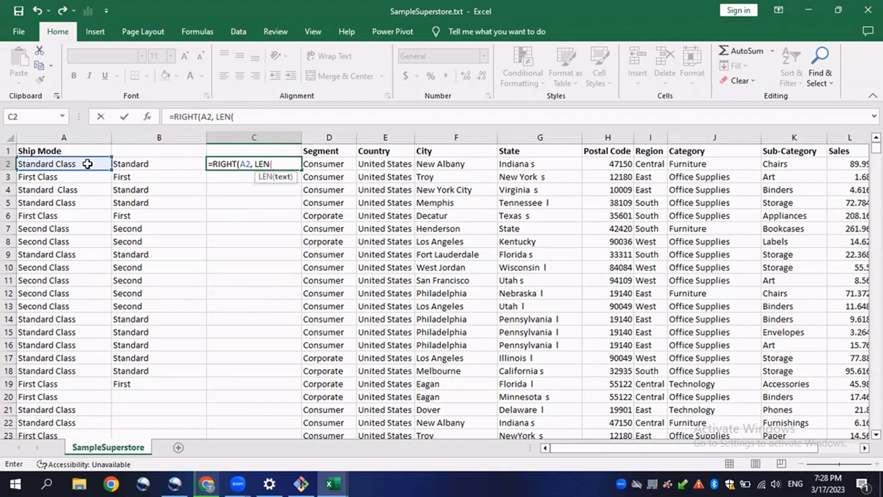
{"action": "left_click", "coordinate": [88, 164]}
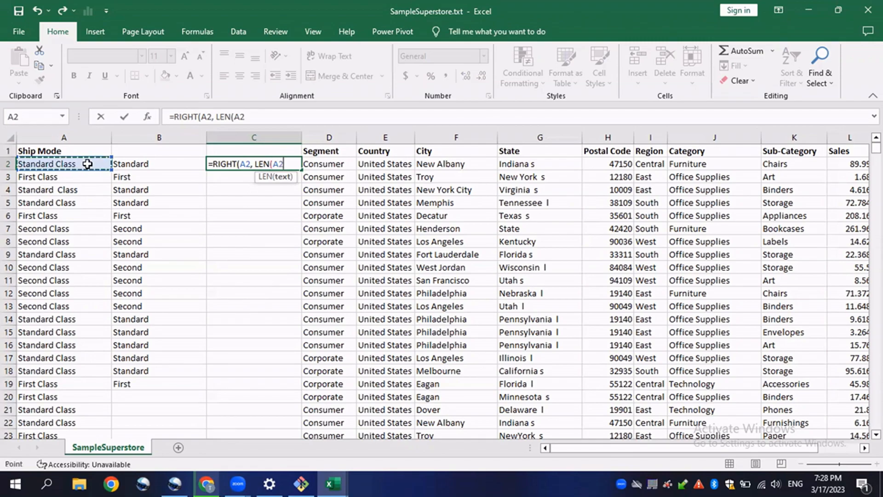
{"action": "type", "text": ")-FIN"}
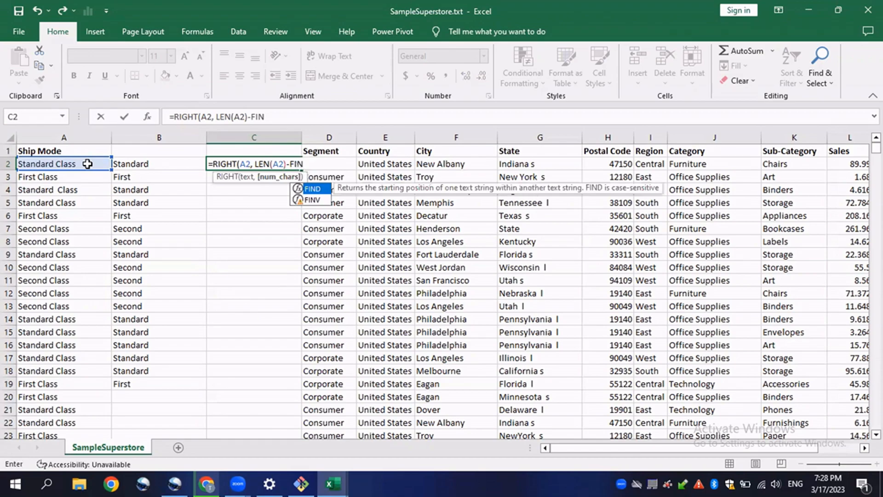
{"action": "key", "text": "BackSpace"}
{"action": "type", "text": "ND("}
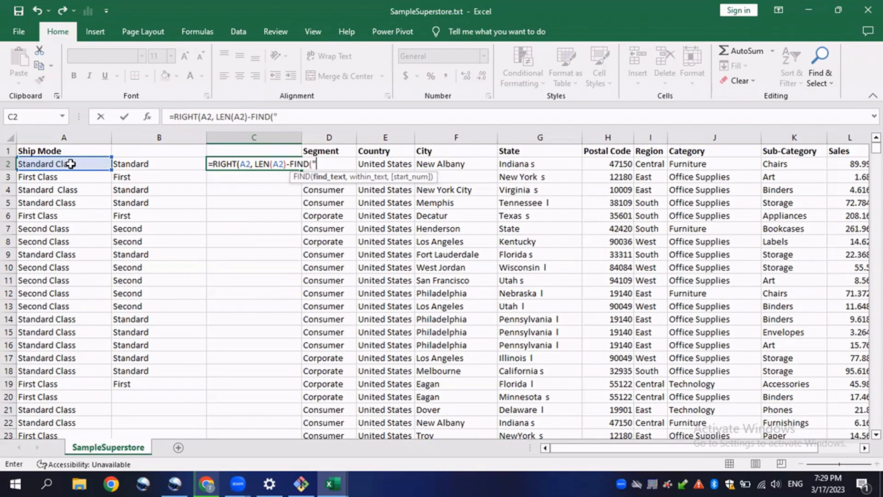
{"action": "type", "text": "\" \","}
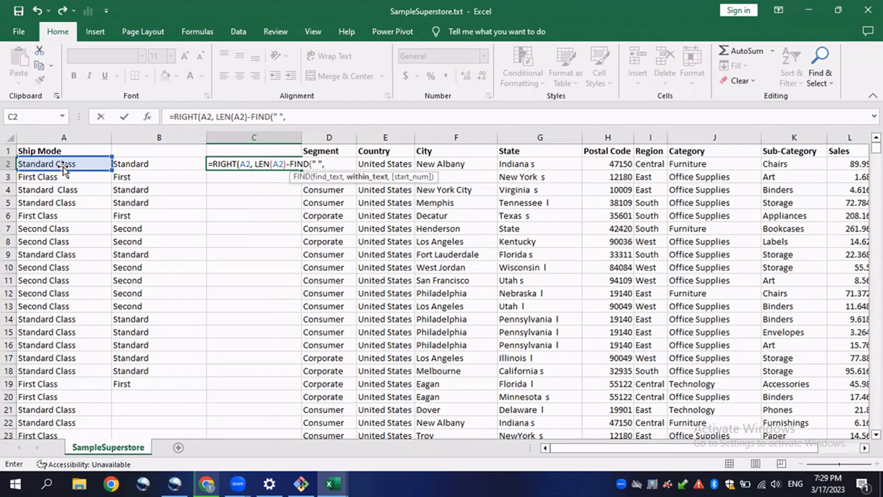
{"action": "left_click", "coordinate": [70, 164]}
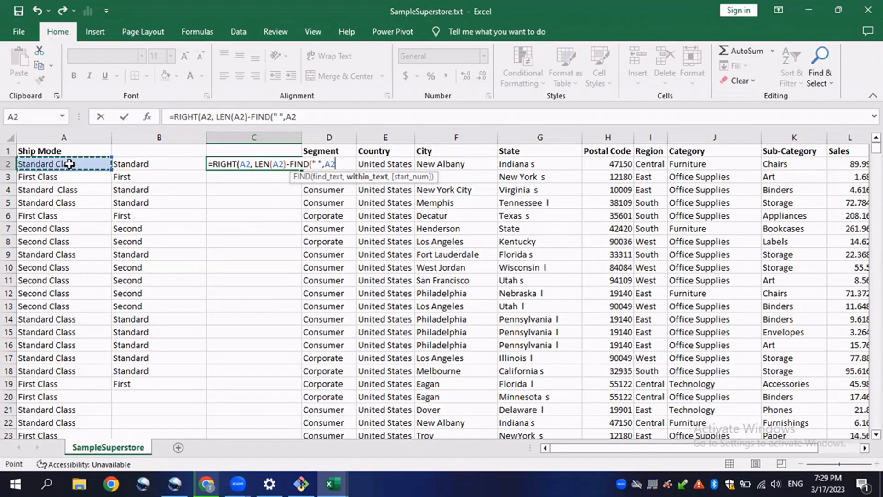
{"action": "type", "text": "))"}
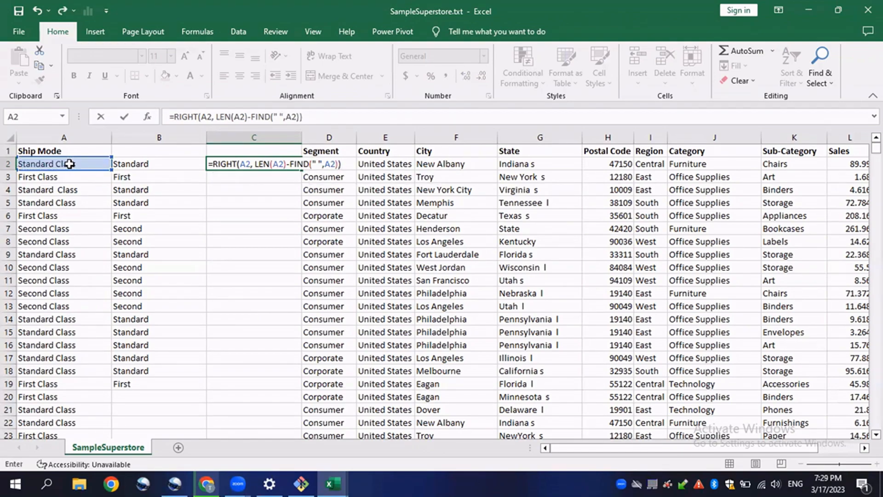
{"action": "key", "text": "Return"}
{"action": "left_click", "coordinate": [251, 165]}
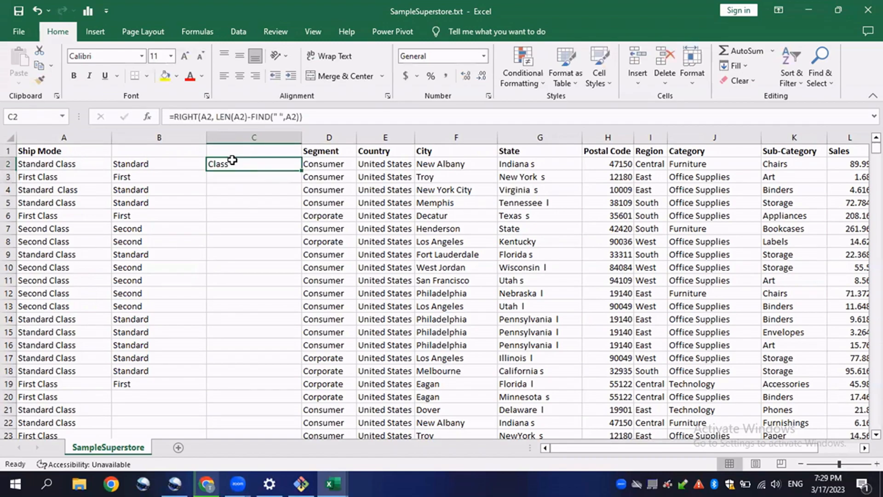
{"action": "left_click_drag", "start_coordinate": [300, 171], "coordinate": [276, 311]}
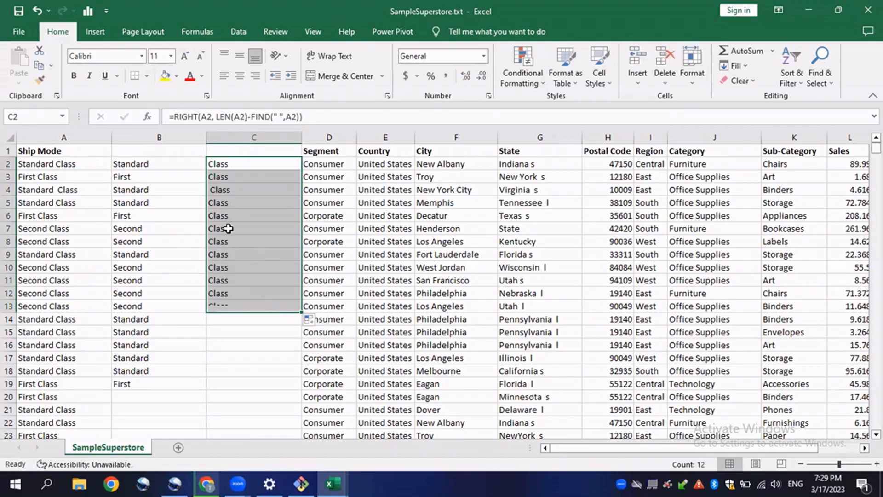
Insert SDFS before the final letter of the Ship Mode entry in A4 and check the formula result in C4.
{"action": "left_click", "coordinate": [69, 198]}
{"action": "left_click", "coordinate": [71, 190]}
{"action": "double_click", "coordinate": [75, 190]}
{"action": "type", "text": "SDFS"}
{"action": "left_click", "coordinate": [150, 216]}
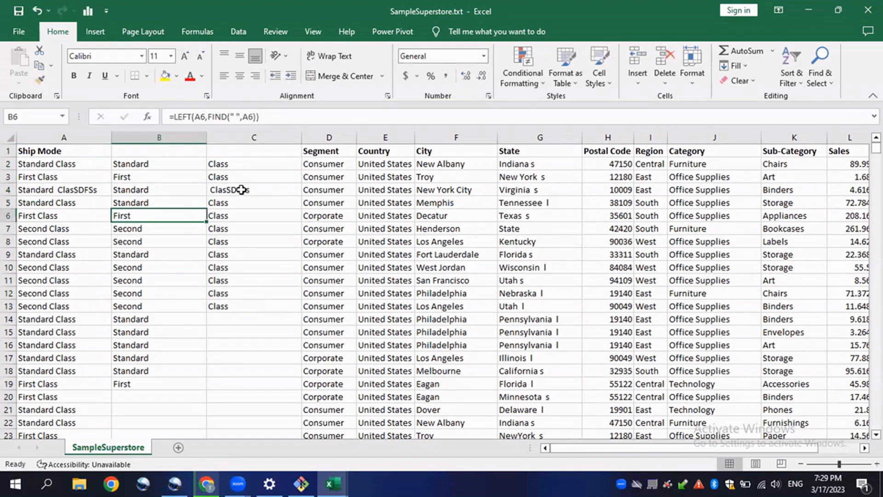
{"action": "left_click", "coordinate": [242, 190]}
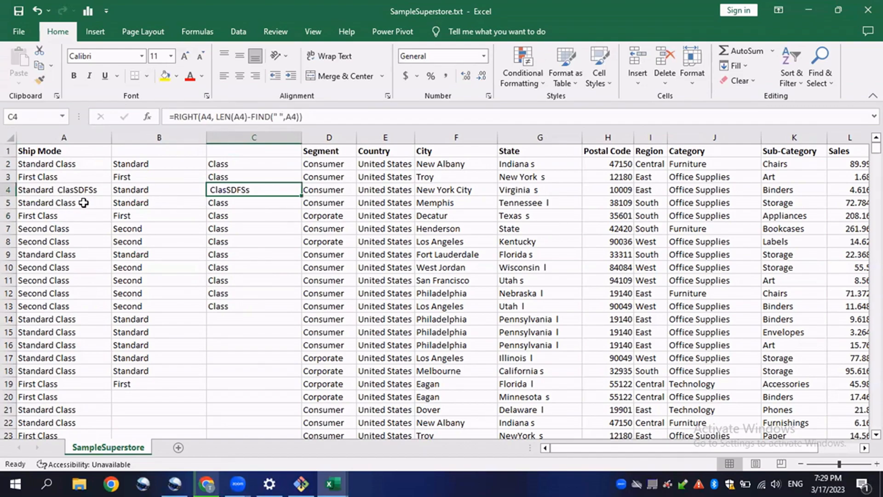
Delete the two formula columns, B and C, between Ship Mode and Segment.
{"action": "left_click", "coordinate": [202, 187]}
{"action": "left_click_drag", "start_coordinate": [227, 136], "coordinate": [165, 136]}
{"action": "right_click", "coordinate": [165, 138]}
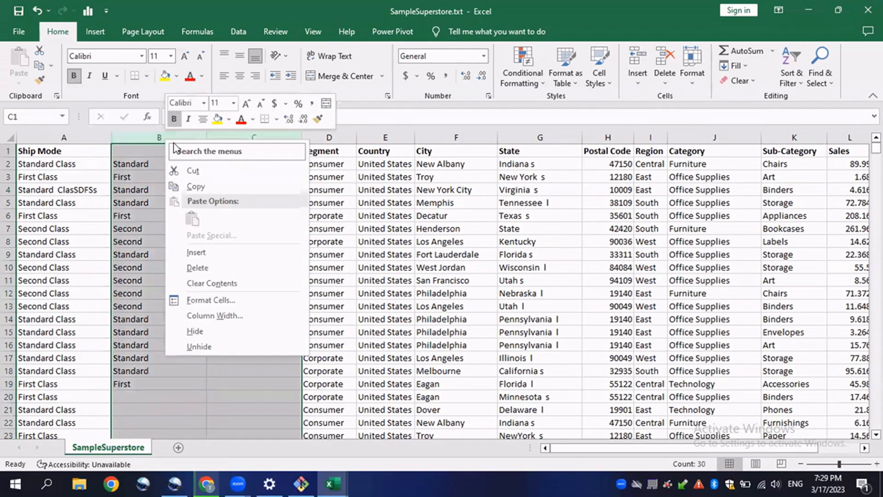
{"action": "left_click", "coordinate": [151, 138]}
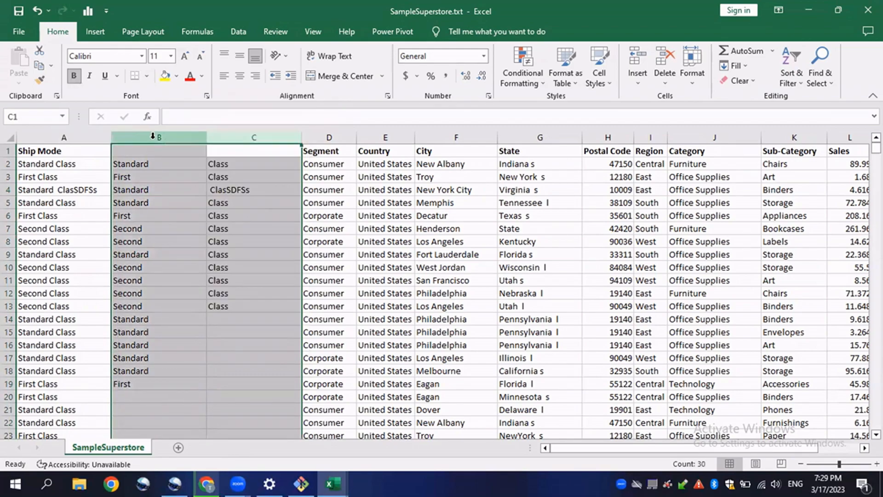
{"action": "left_click", "coordinate": [213, 140]}
{"action": "left_click", "coordinate": [175, 174]}
{"action": "left_click_drag", "start_coordinate": [159, 137], "coordinate": [236, 137]}
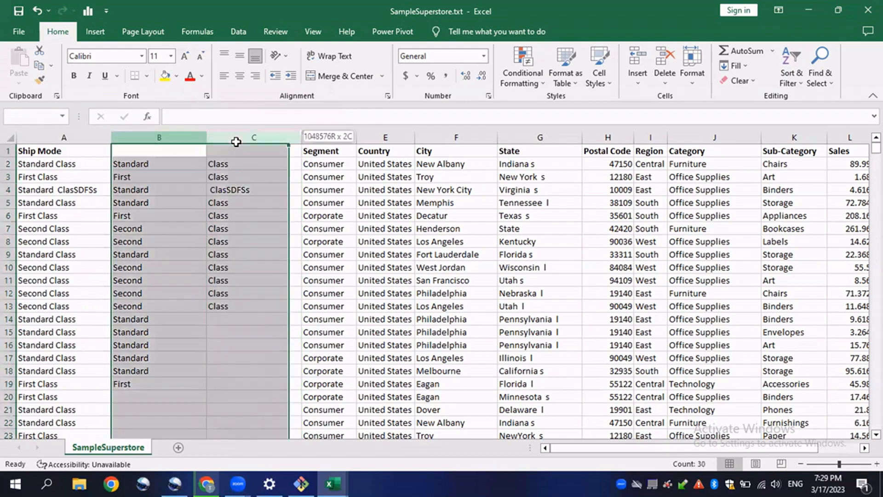
{"action": "right_click", "coordinate": [239, 138]}
{"action": "left_click", "coordinate": [282, 271]}
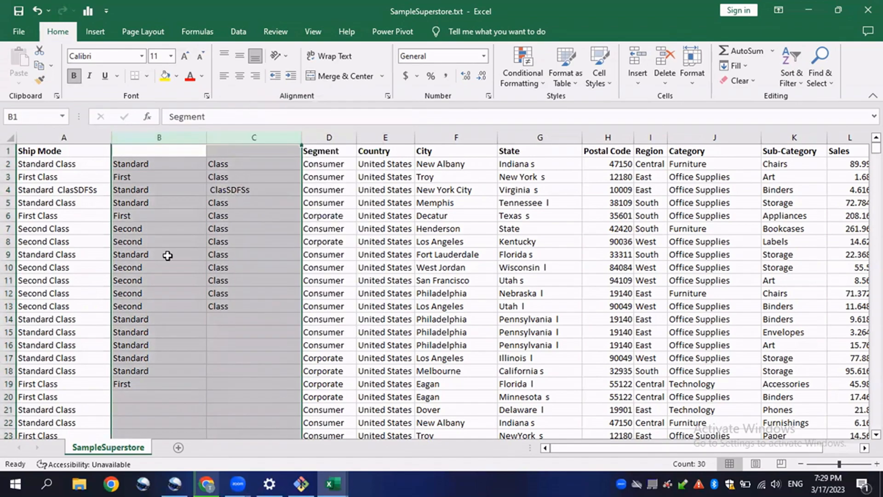
Insert one blank column B between the Ship Mode and Segment columns.
{"action": "left_click", "coordinate": [140, 137]}
{"action": "right_click", "coordinate": [140, 138]}
{"action": "left_click", "coordinate": [171, 253]}
Start Text to Columns on the whole Ship Mode column, with Delimited as the data type.
{"action": "left_click", "coordinate": [77, 189]}
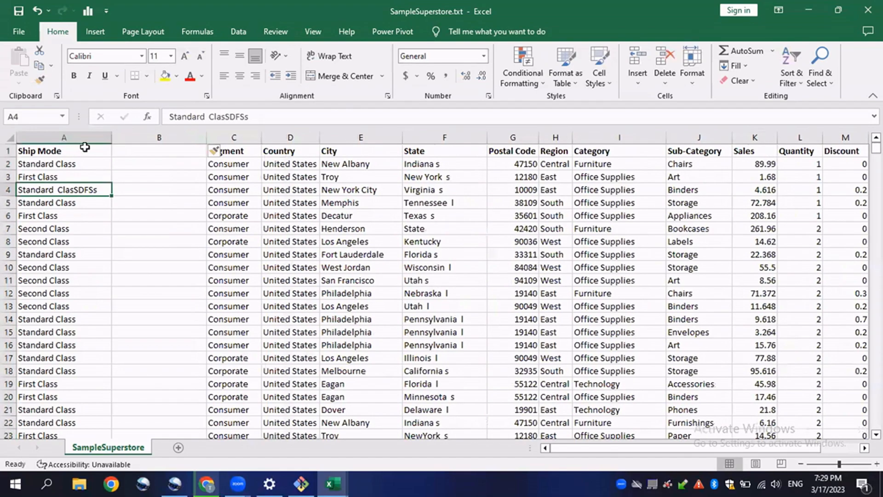
{"action": "left_click", "coordinate": [83, 141]}
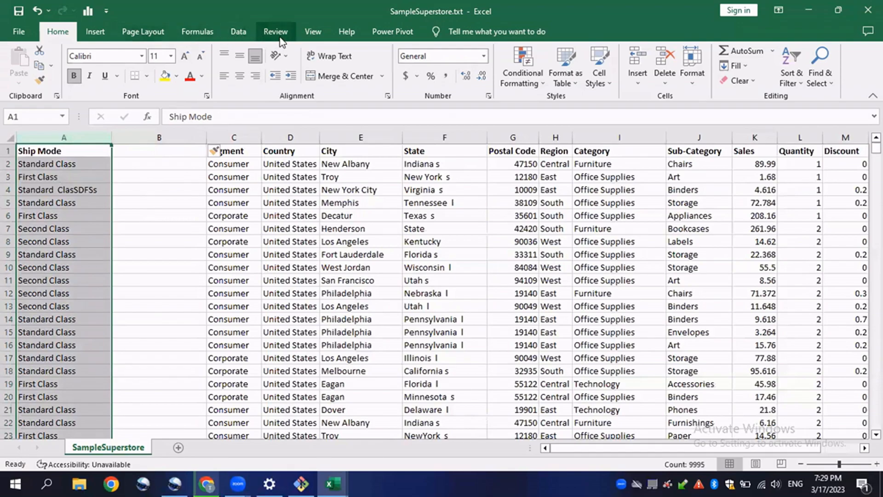
{"action": "left_click", "coordinate": [235, 30]}
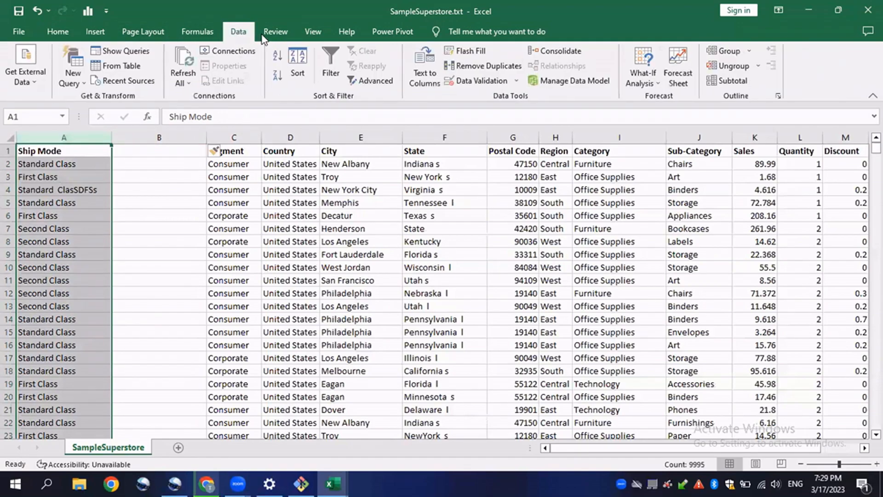
{"action": "left_click", "coordinate": [425, 69]}
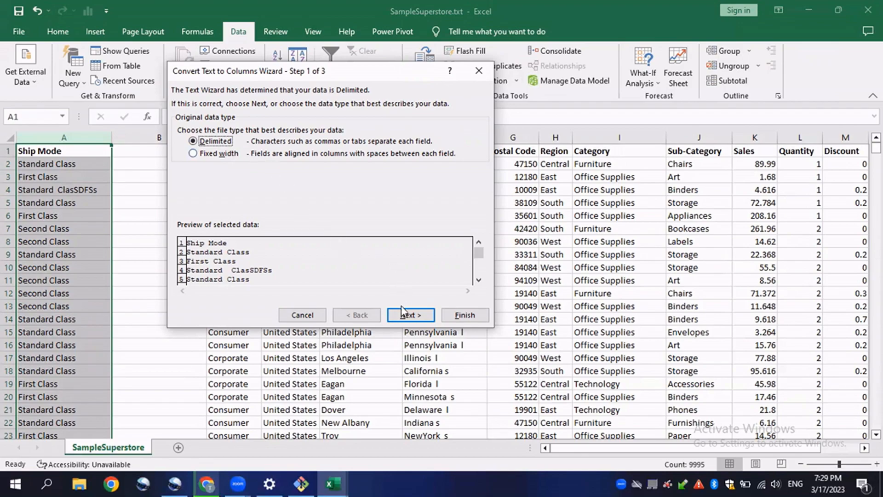
{"action": "left_click", "coordinate": [407, 316]}
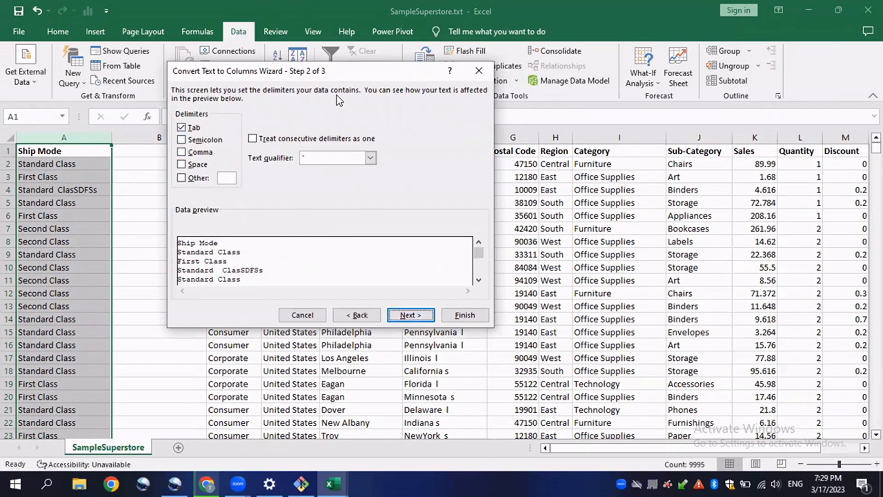
{"action": "left_click_drag", "start_coordinate": [351, 78], "coordinate": [394, 63]}
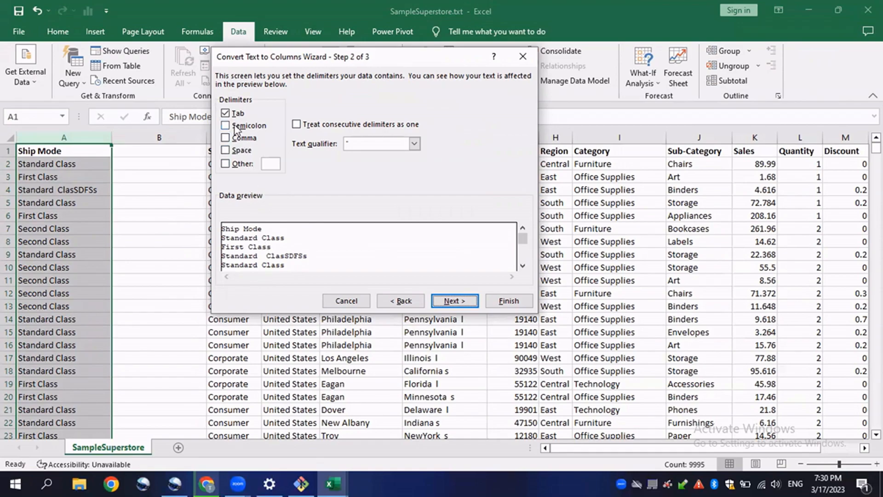
Set space as the only delimiter, treat consecutive delimiters as one, finish splitting Ship Mode into columns A and B, and review column B.
{"action": "left_click", "coordinate": [225, 138]}
{"action": "left_click", "coordinate": [225, 113]}
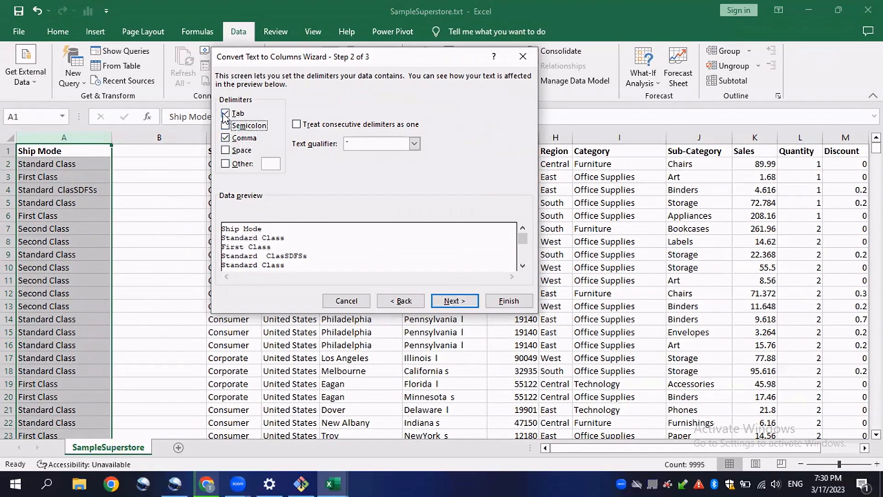
{"action": "left_click", "coordinate": [227, 150]}
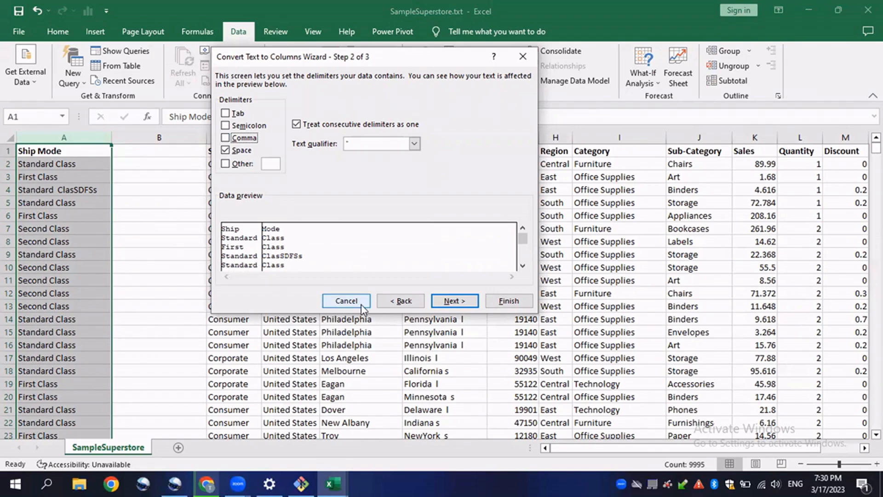
{"action": "left_click", "coordinate": [454, 304]}
{"action": "left_click", "coordinate": [504, 304]}
{"action": "left_click", "coordinate": [153, 188]}
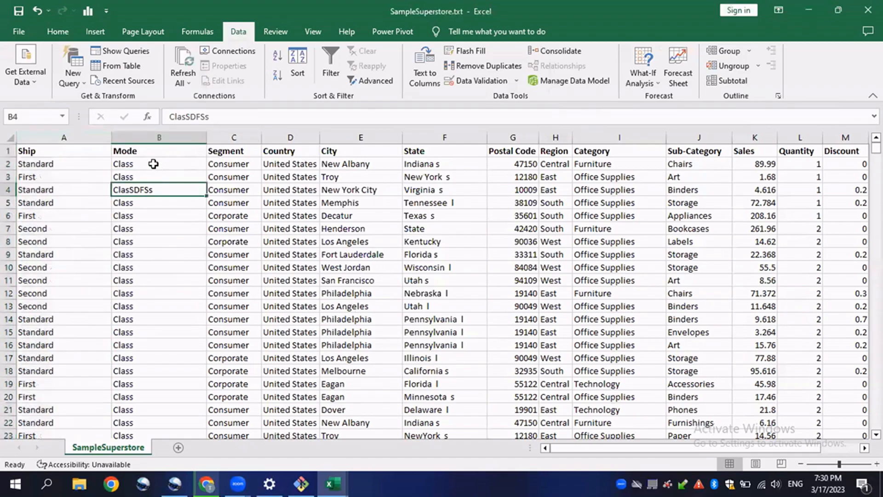
{"action": "left_click_drag", "start_coordinate": [153, 164], "coordinate": [146, 396]}
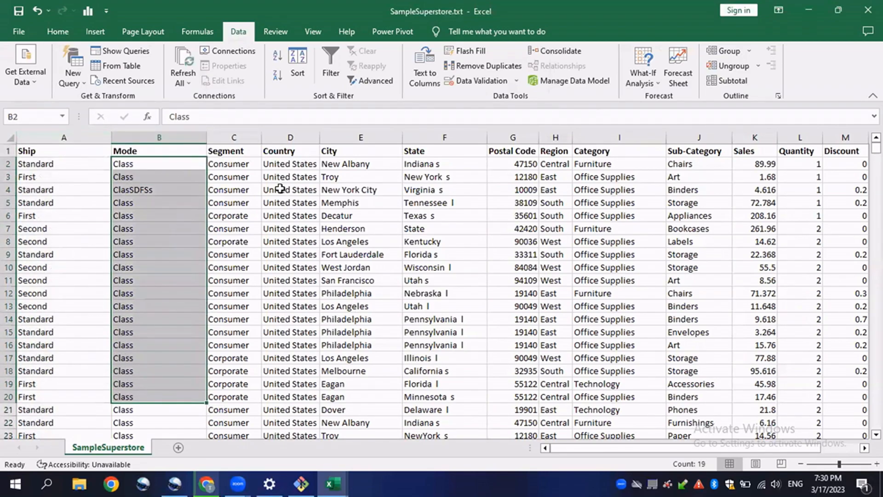
Examine the Ship Mode column from the header down to the blank rows 84 and 85.
{"action": "left_click", "coordinate": [69, 152]}
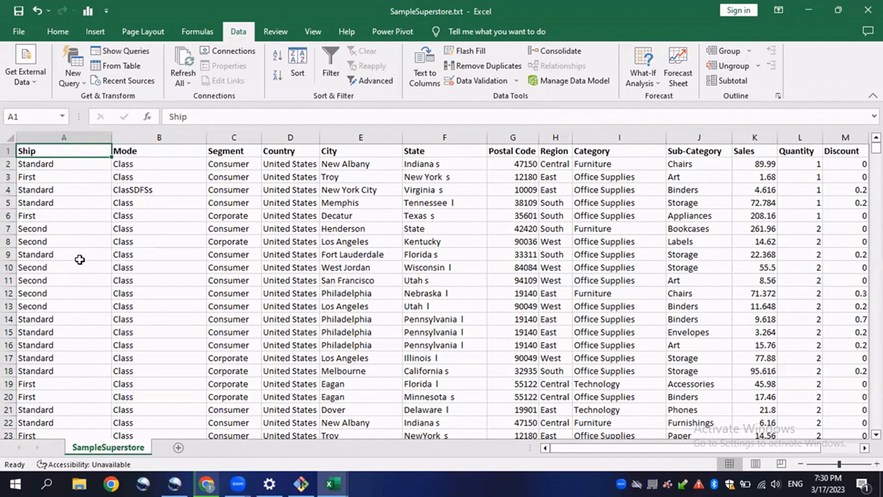
{"action": "left_click", "coordinate": [102, 238]}
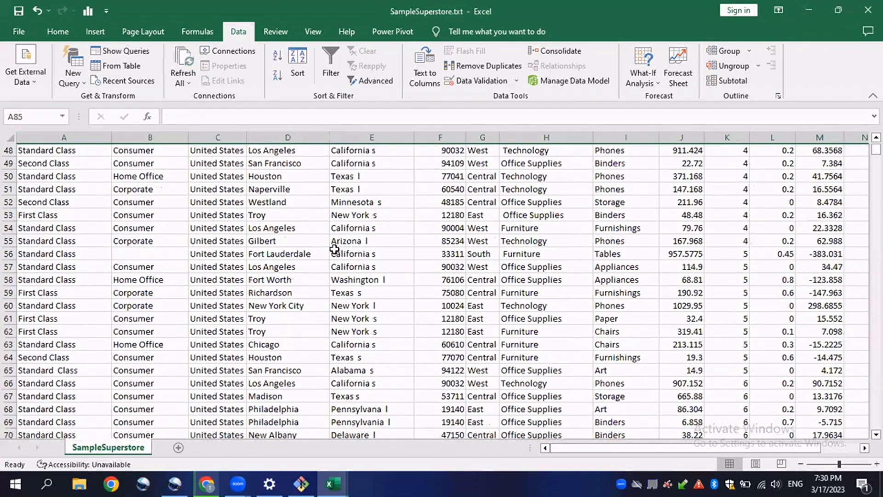
{"action": "scroll", "coordinate": [334, 248], "scroll_direction": "up", "scroll_amount": 16}
{"action": "scroll", "coordinate": [357, 218], "scroll_direction": "down", "scroll_amount": 4}
{"action": "scroll", "coordinate": [357, 218], "scroll_direction": "down", "scroll_amount": 20}
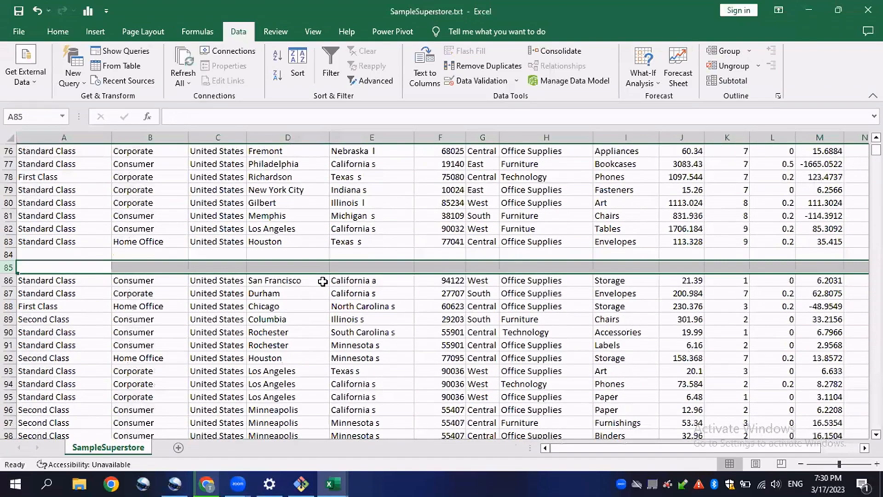
{"action": "scroll", "coordinate": [323, 281], "scroll_direction": "down", "scroll_amount": 1}
{"action": "scroll", "coordinate": [158, 296], "scroll_direction": "up", "scroll_amount": 2}
{"action": "left_click", "coordinate": [40, 305]}
{"action": "scroll", "coordinate": [64, 308], "scroll_direction": "down", "scroll_amount": 1}
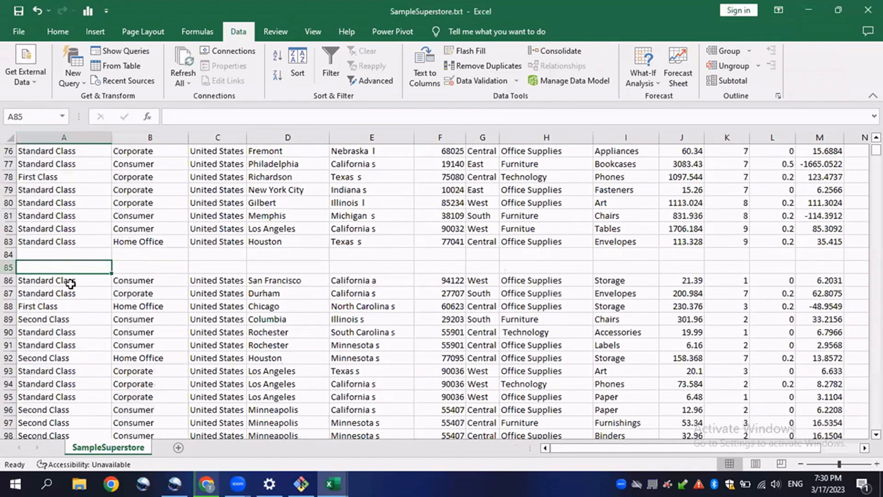
Go from row 86 to the end of its data block and mark the blank cells A264:A268.
{"action": "left_click", "coordinate": [93, 281]}
{"action": "key", "text": "ctrl+Down"}
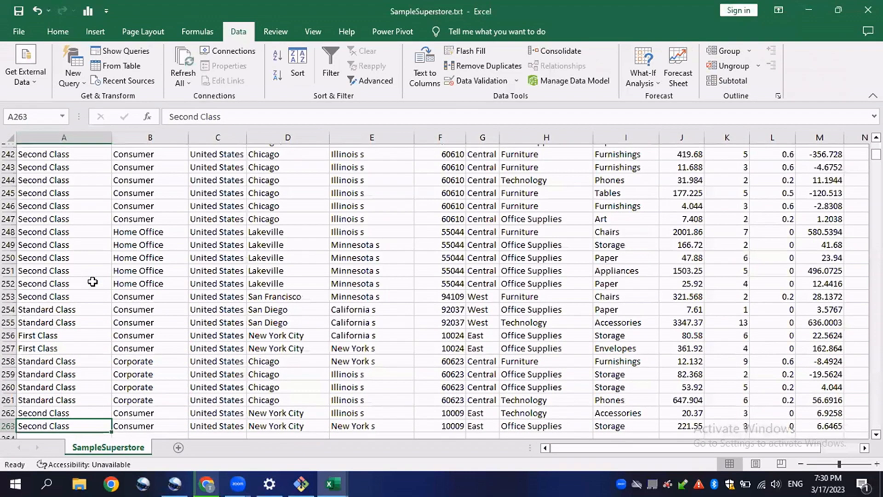
{"action": "scroll", "coordinate": [94, 290], "scroll_direction": "down", "scroll_amount": 3}
{"action": "left_click_drag", "start_coordinate": [61, 317], "coordinate": [57, 376]}
{"action": "scroll", "coordinate": [289, 344], "scroll_direction": "down", "scroll_amount": 2}
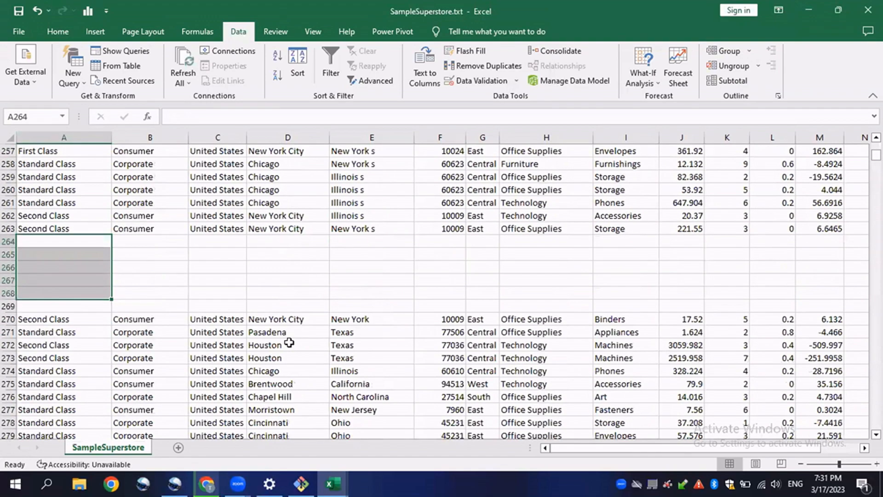
Go to the end of the data block below row 269 and mark the blank cells A7771:C7773.
{"action": "key", "text": "Down"}
{"action": "key", "text": "Down"}
{"action": "key", "text": "Down"}
{"action": "key", "text": "Down"}
{"action": "key", "text": "Down"}
{"action": "key", "text": "Down"}
{"action": "key", "text": "ctrl+Down"}
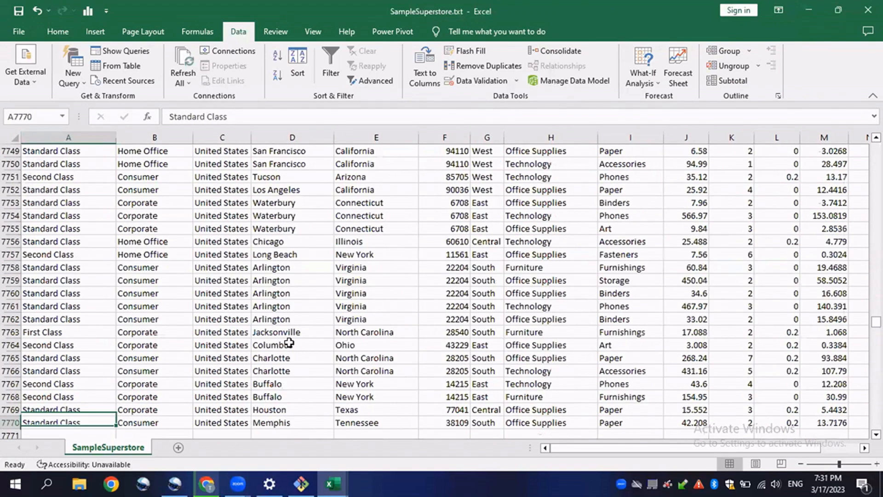
{"action": "scroll", "coordinate": [289, 343], "scroll_direction": "down", "scroll_amount": 4}
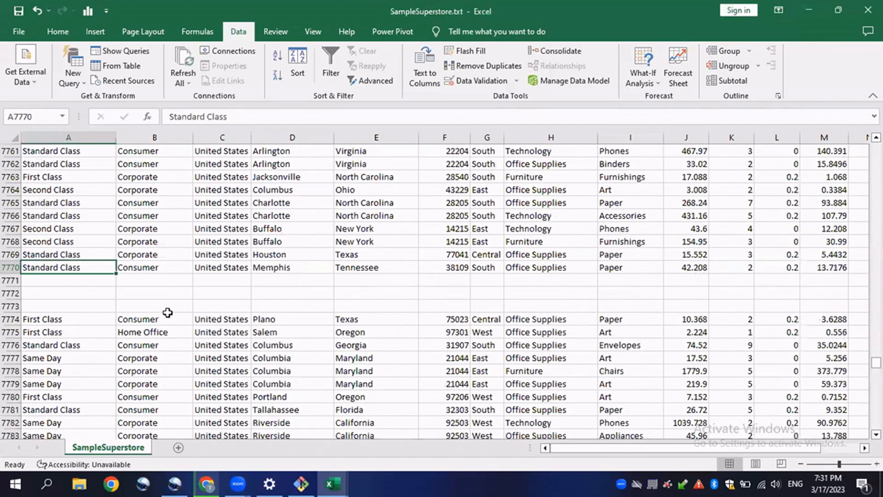
{"action": "left_click_drag", "start_coordinate": [43, 282], "coordinate": [235, 307]}
{"action": "scroll", "coordinate": [252, 339], "scroll_direction": "up", "scroll_amount": 2}
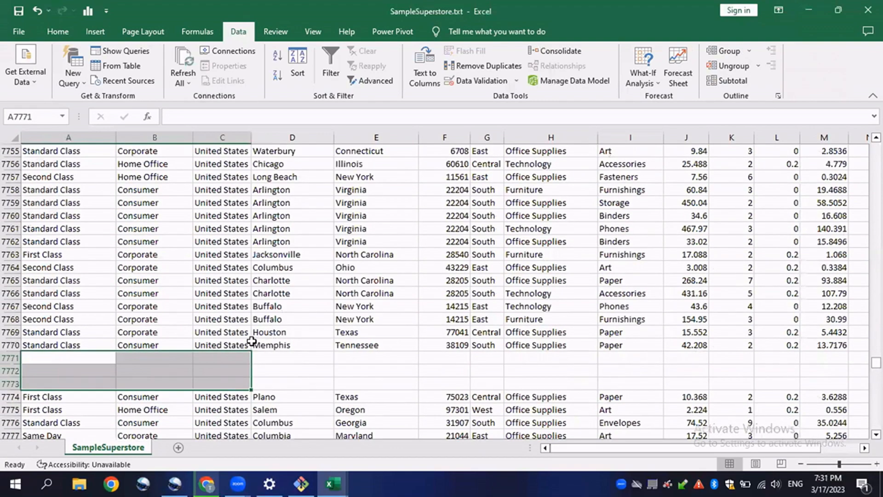
{"action": "scroll", "coordinate": [69, 345], "scroll_direction": "down", "scroll_amount": 1}
{"action": "left_click_drag", "start_coordinate": [13, 322], "coordinate": [8, 346]}
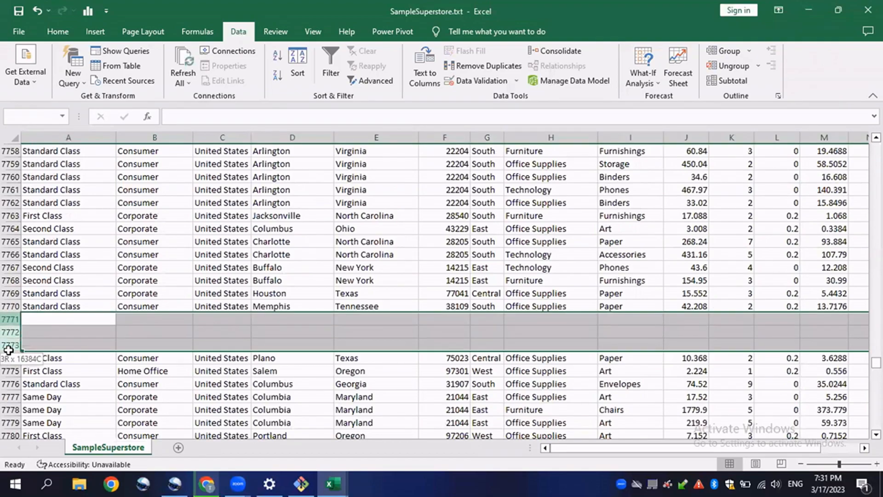
{"action": "right_click", "coordinate": [74, 338]}
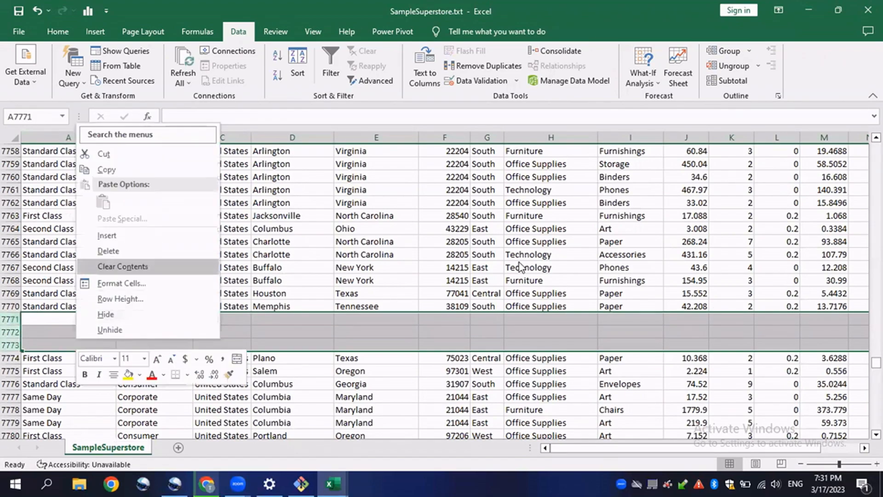
{"action": "left_click", "coordinate": [428, 302]}
{"action": "left_click", "coordinate": [443, 269]}
Select the table from the Ship Mode header to column M, row 10006, extending past each gap of blank rows, and release the selection.
{"action": "left_click_drag", "start_coordinate": [876, 363], "coordinate": [875, 150]}
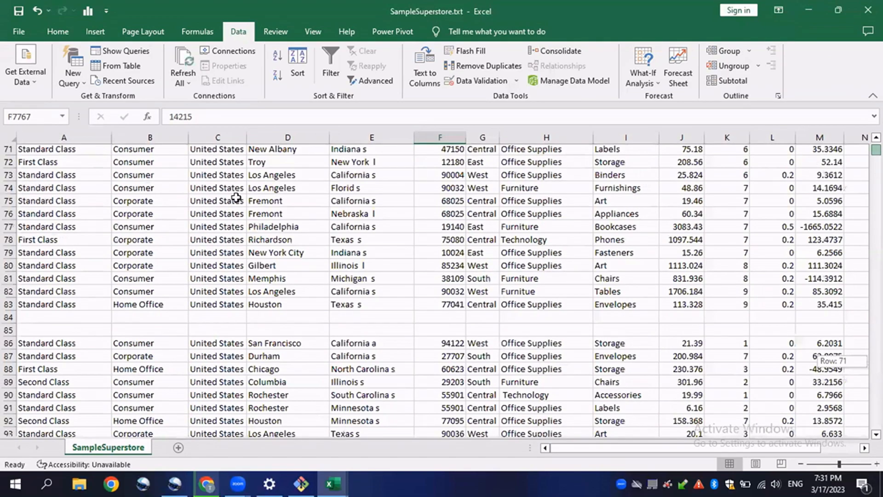
{"action": "scroll", "coordinate": [281, 189], "scroll_direction": "up", "scroll_amount": 20}
{"action": "left_click", "coordinate": [60, 190]}
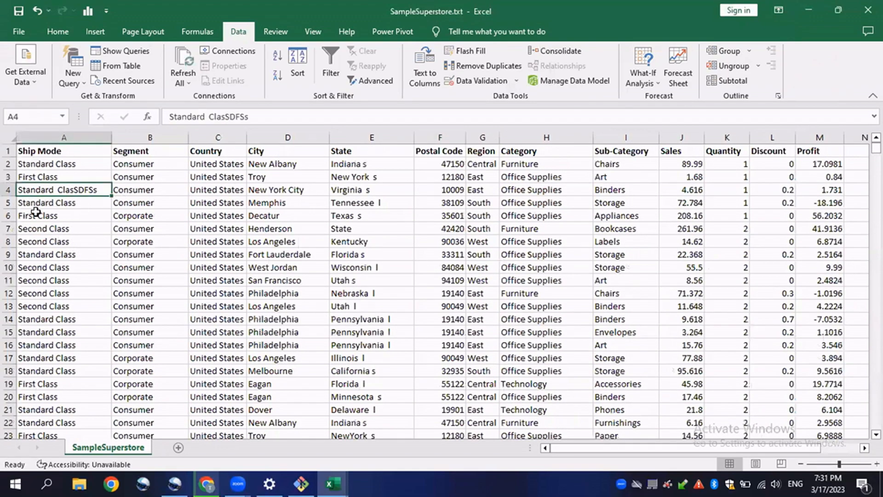
{"action": "left_click", "coordinate": [36, 152]}
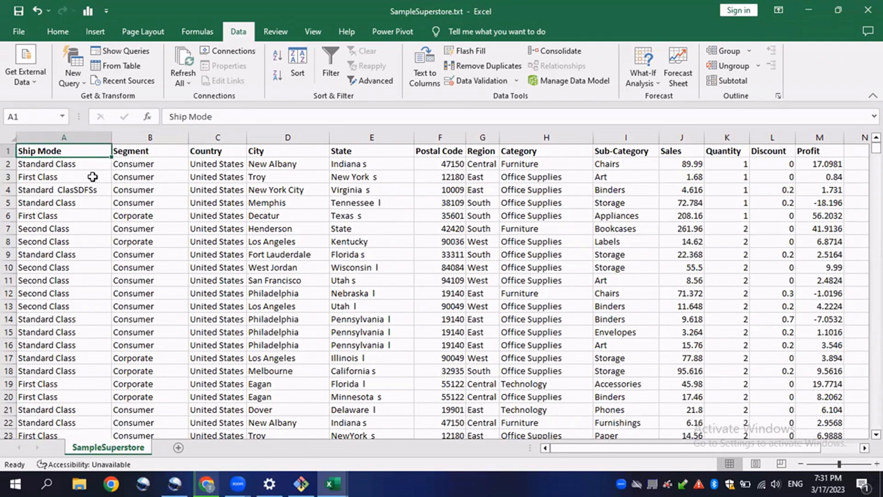
{"action": "key", "text": "ctrl+shift+Right"}
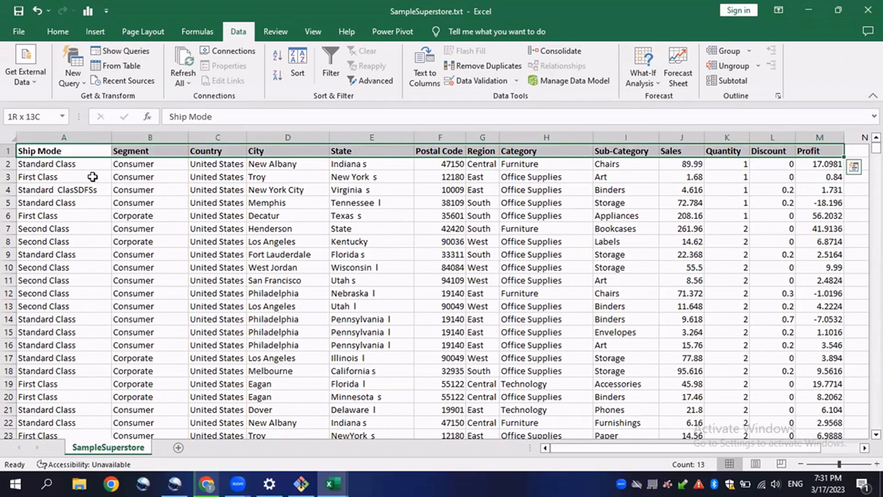
{"action": "key", "text": "ctrl+shift+Down"}
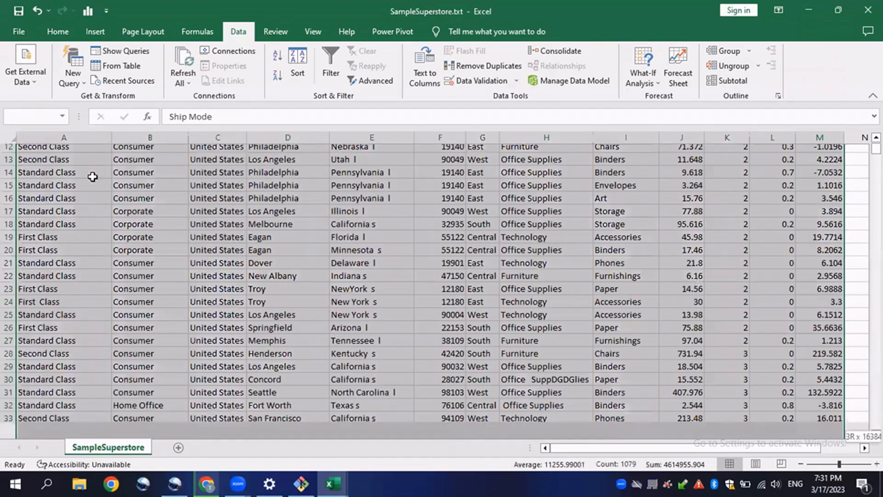
{"action": "key", "text": "ctrl+shift+Down"}
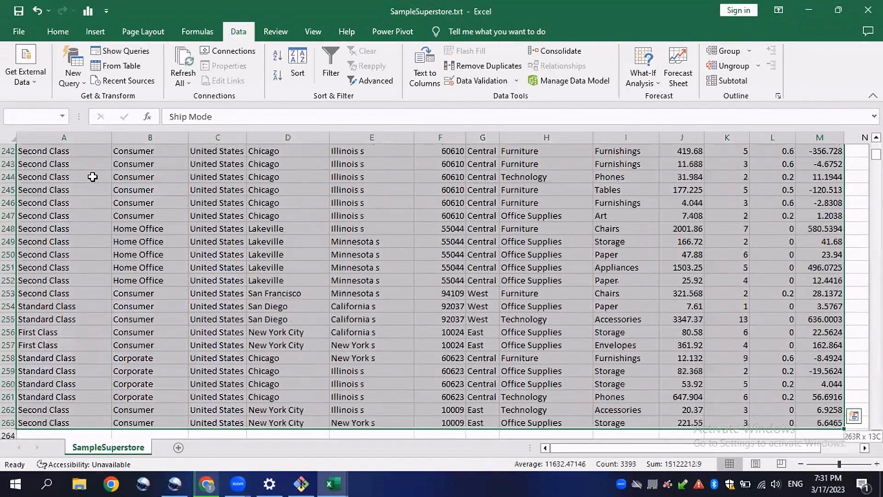
{"action": "scroll", "coordinate": [93, 176], "scroll_direction": "down", "scroll_amount": 1}
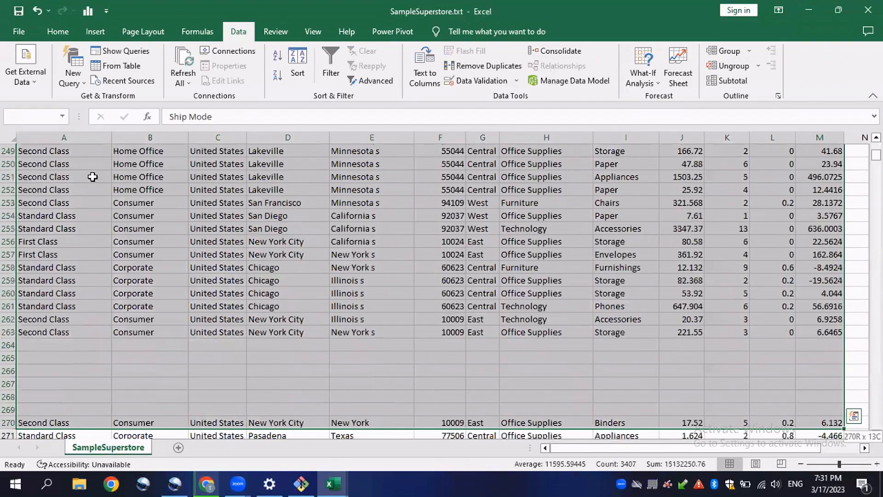
{"action": "key", "text": "ctrl+shift+Down"}
{"action": "key", "text": "ctrl+shift+Down"}
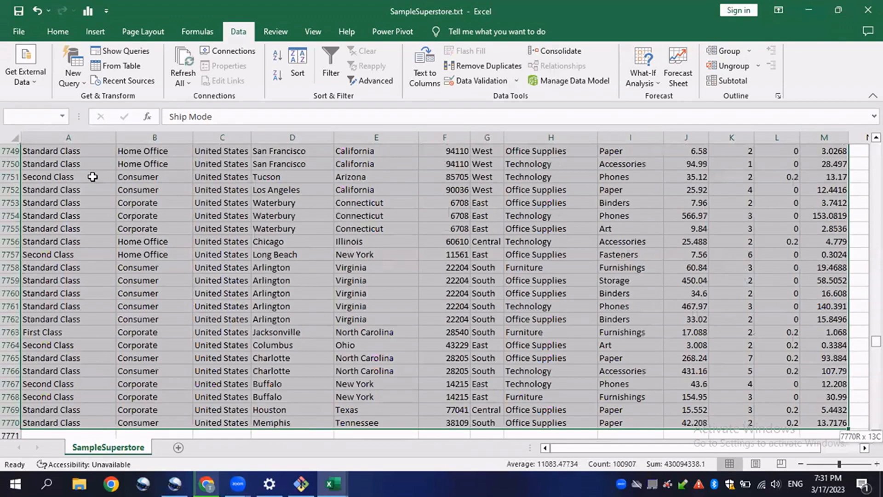
{"action": "key", "text": "ctrl+shift+Down"}
{"action": "key", "text": "ctrl+shift+Down"}
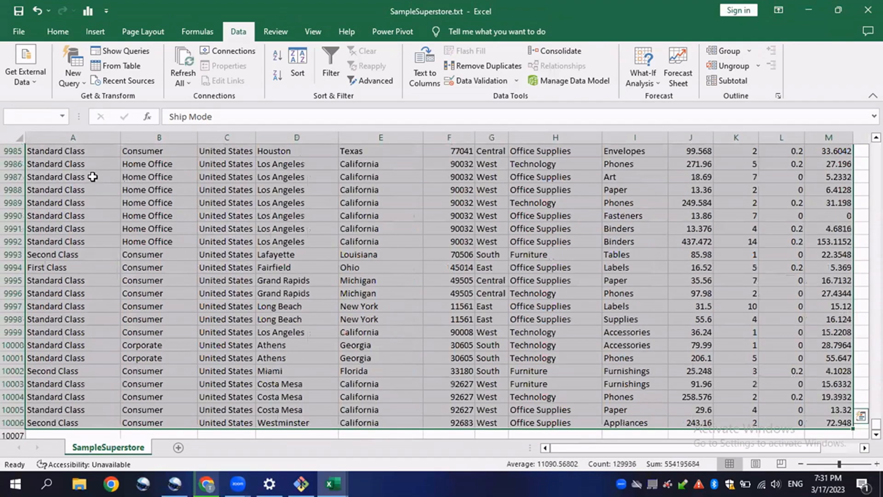
{"action": "scroll", "coordinate": [272, 186], "scroll_direction": "down", "scroll_amount": 1}
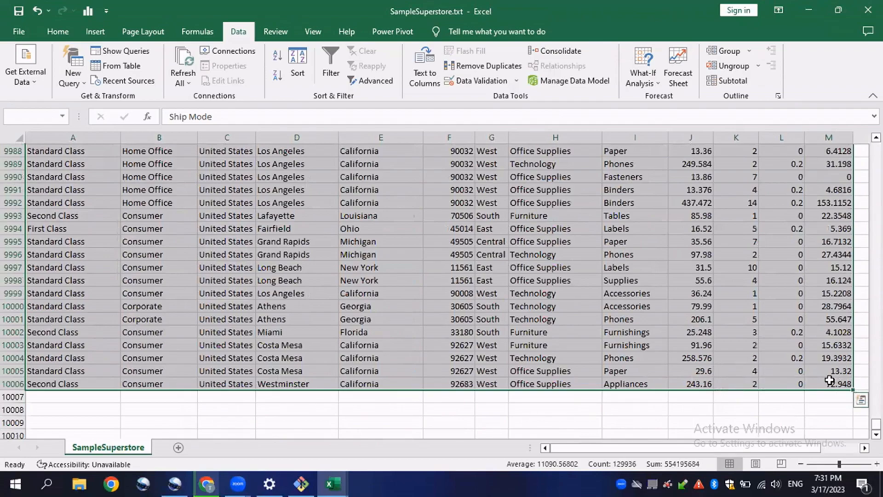
{"action": "scroll", "coordinate": [188, 240], "scroll_direction": "up", "scroll_amount": 3}
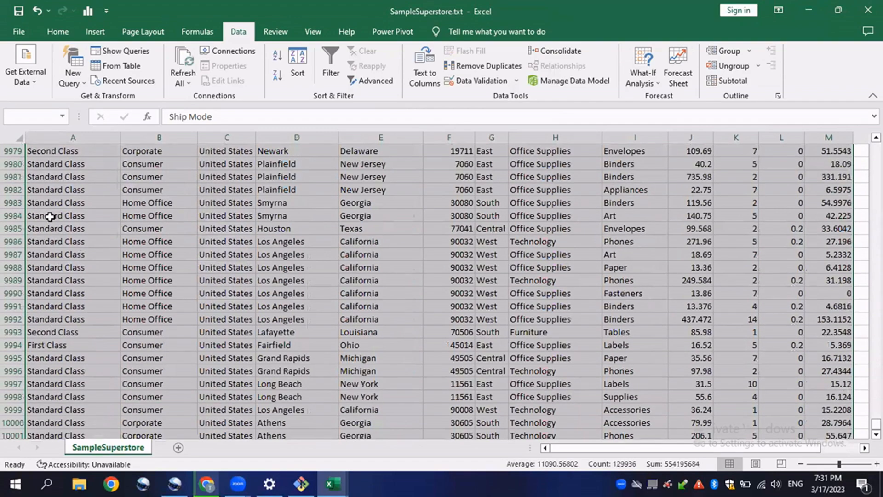
{"action": "left_click", "coordinate": [181, 213]}
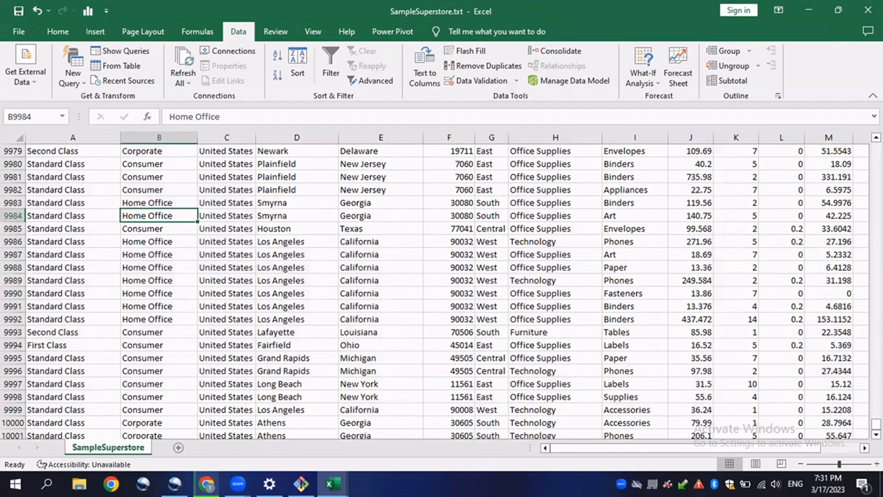
Select everything from cell A2 to the last used cell of the sheet, inspect the selection's extent, and release it.
{"action": "scroll", "coordinate": [437, 285], "scroll_direction": "up", "scroll_amount": 20}
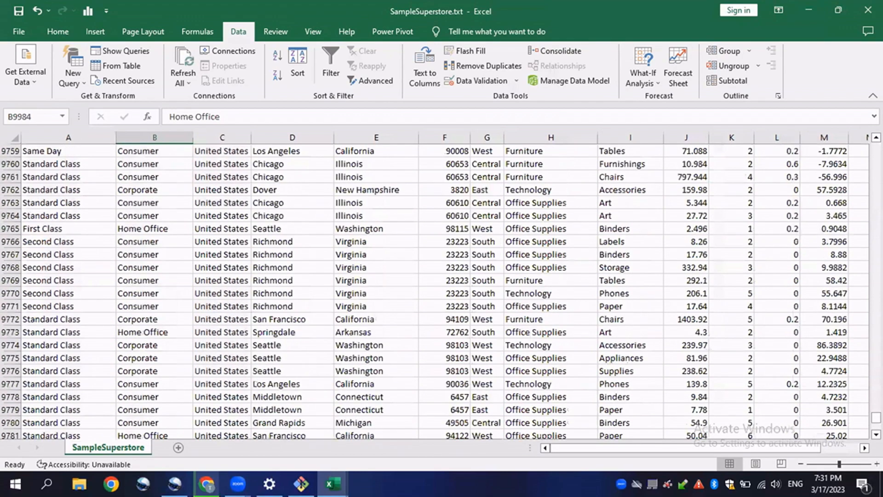
{"action": "left_click_drag", "start_coordinate": [876, 418], "coordinate": [876, 148]}
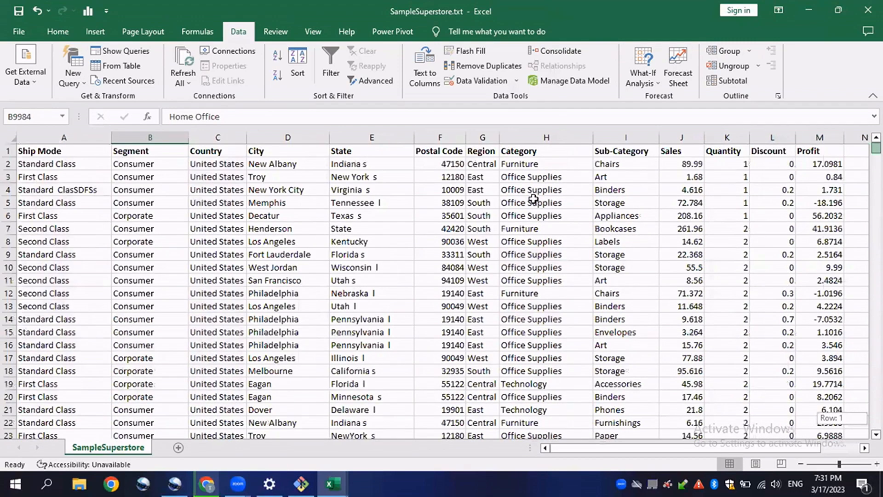
{"action": "left_click", "coordinate": [68, 164]}
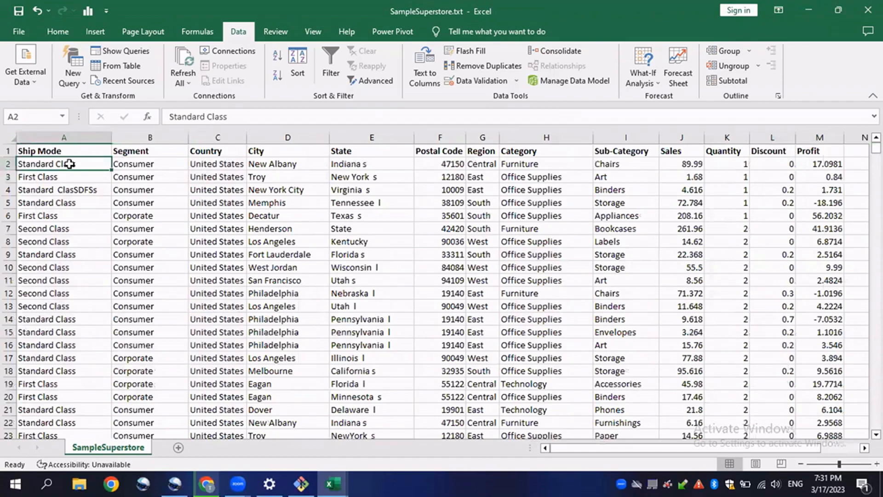
{"action": "key", "text": "ctrl+shift+End"}
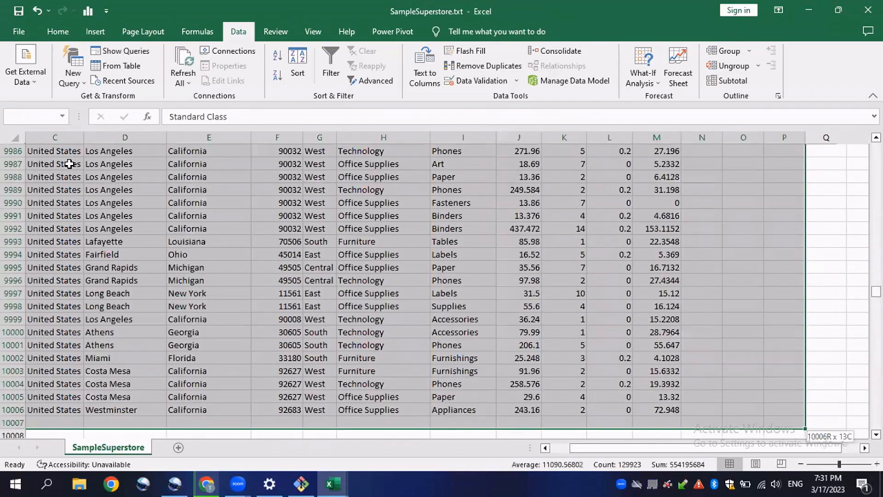
{"action": "scroll", "coordinate": [261, 299], "scroll_direction": "down", "scroll_amount": 2}
{"action": "scroll", "coordinate": [710, 333], "scroll_direction": "up", "scroll_amount": 1}
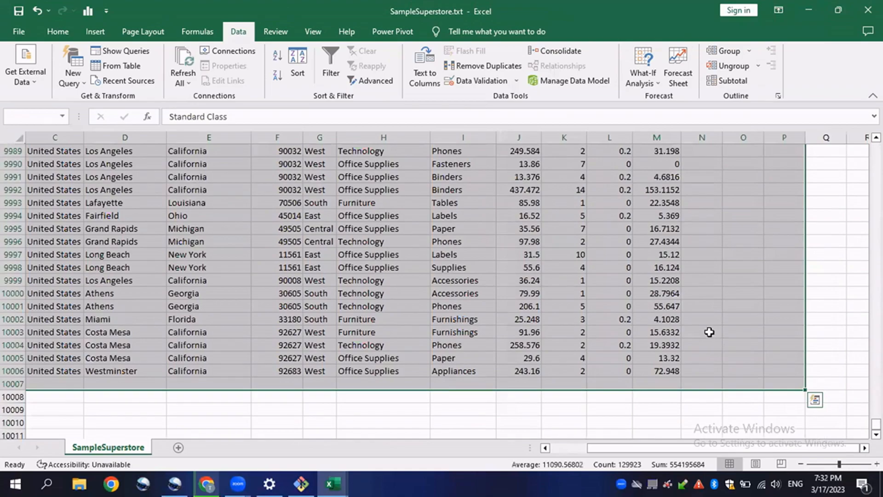
{"action": "scroll", "coordinate": [710, 333], "scroll_direction": "up", "scroll_amount": 11}
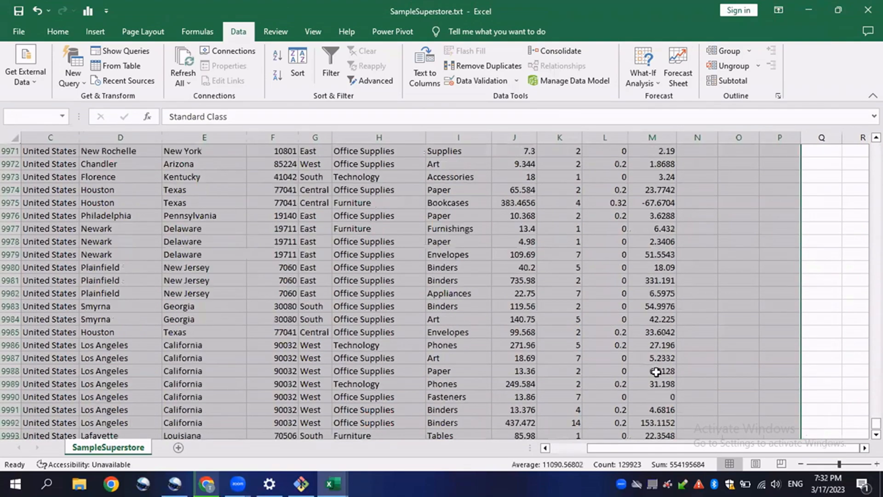
{"action": "scroll", "coordinate": [658, 371], "scroll_direction": "down", "scroll_amount": 12}
{"action": "left_click_drag", "start_coordinate": [877, 424], "coordinate": [877, 147]}
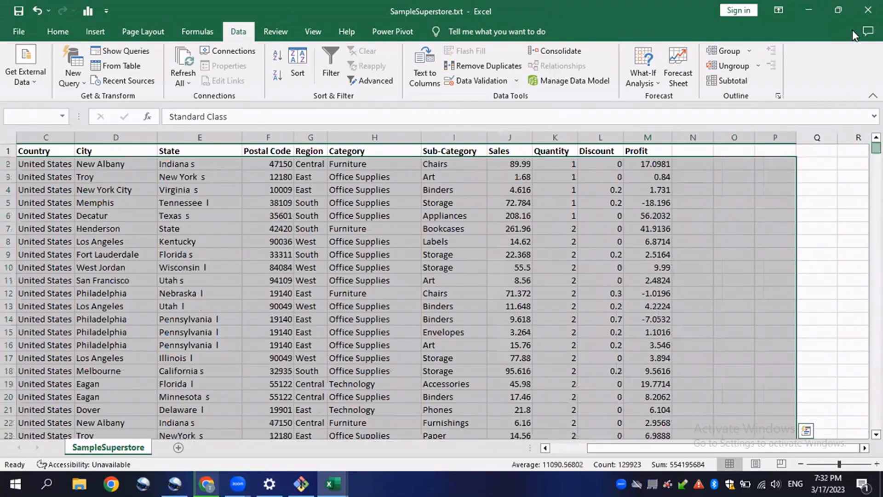
{"action": "left_click", "coordinate": [674, 189]}
Select the data from C2 to the last record in column M, turn on filtering for it, and go back to the first rows.
{"action": "left_click", "coordinate": [55, 162]}
{"action": "left_click_drag", "start_coordinate": [55, 162], "coordinate": [55, 158]}
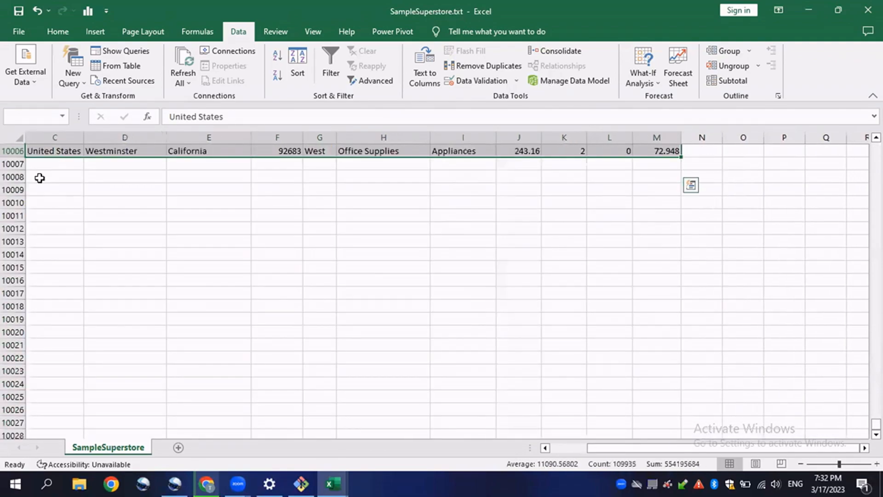
{"action": "scroll", "coordinate": [149, 202], "scroll_direction": "up", "scroll_amount": 4}
{"action": "scroll", "coordinate": [148, 201], "scroll_direction": "up", "scroll_amount": 12}
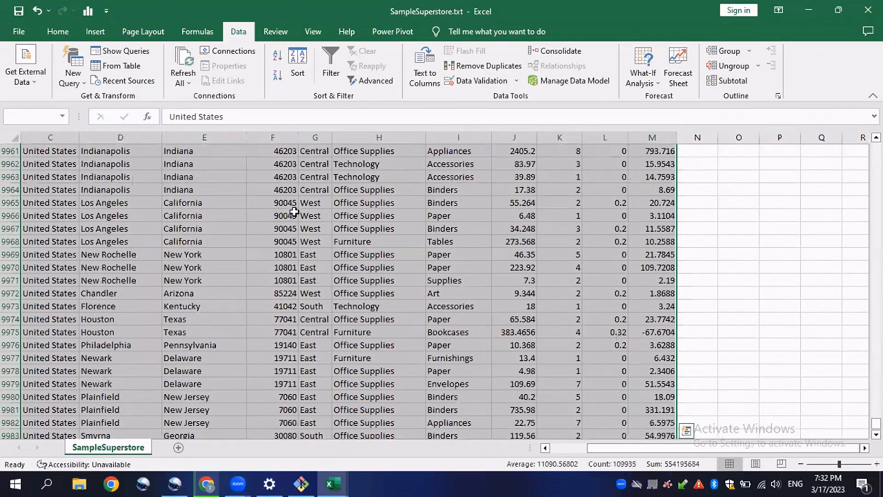
{"action": "scroll", "coordinate": [321, 185], "scroll_direction": "up", "scroll_amount": 2}
{"action": "left_click", "coordinate": [331, 67]}
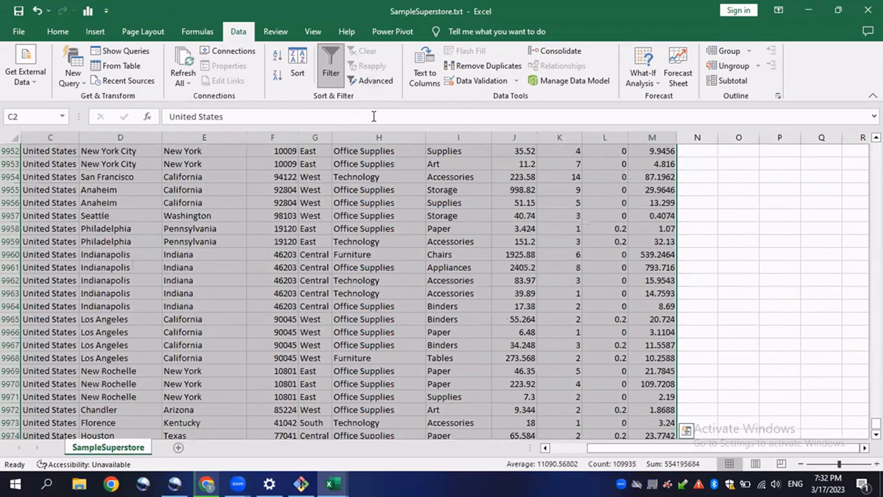
{"action": "left_click_drag", "start_coordinate": [876, 423], "coordinate": [876, 147]}
{"action": "left_click", "coordinate": [226, 173]}
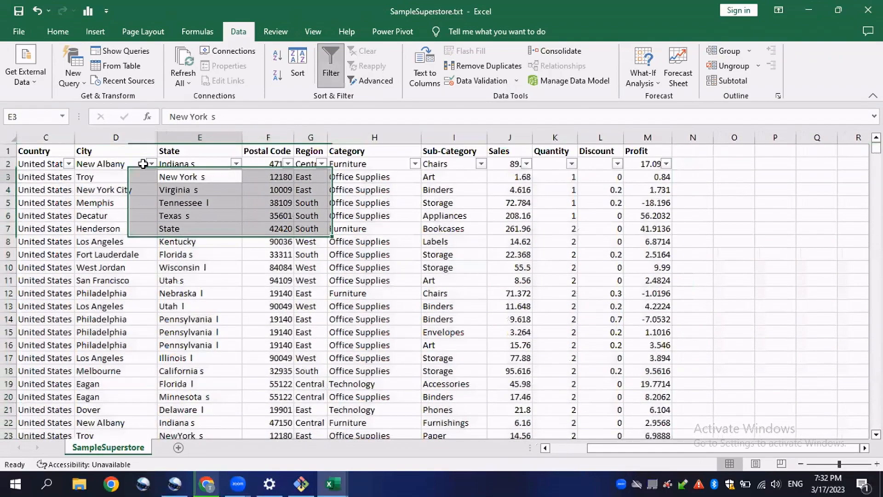
{"action": "left_click", "coordinate": [225, 173]}
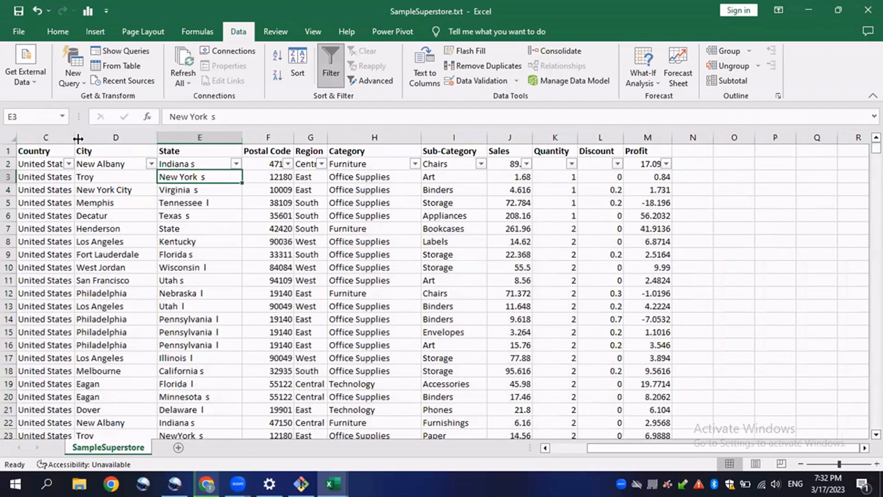
Autofit the Country column's width and return to the start of the table at the Ship Mode column.
{"action": "double_click", "coordinate": [76, 135]}
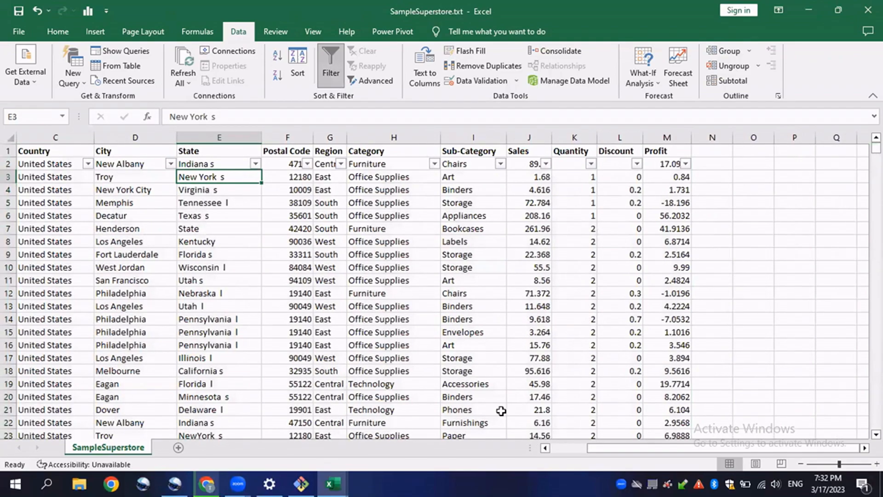
{"action": "left_click_drag", "start_coordinate": [764, 448], "coordinate": [718, 448]}
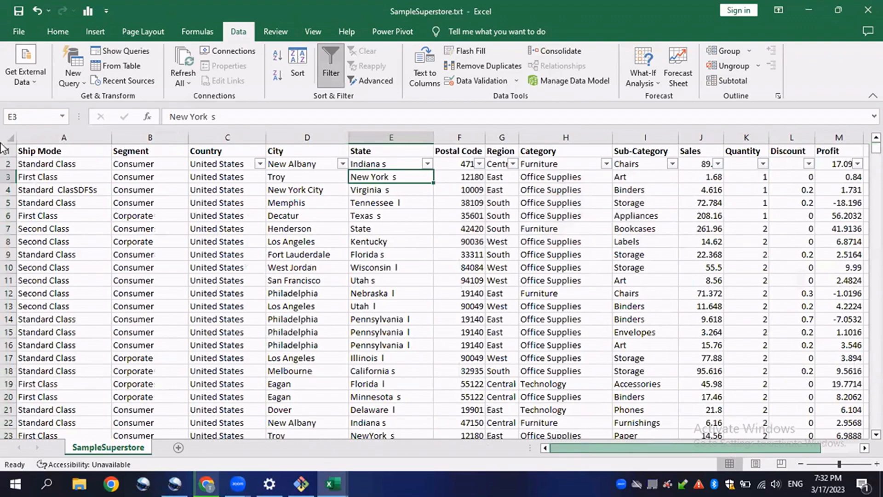
{"action": "left_click", "coordinate": [58, 149]}
{"action": "left_click", "coordinate": [61, 162]}
{"action": "left_click", "coordinate": [91, 184]}
Select the data from A2 to the last record in column M and apply filtering to the whole range.
{"action": "left_click_drag", "start_coordinate": [61, 165], "coordinate": [481, 230]}
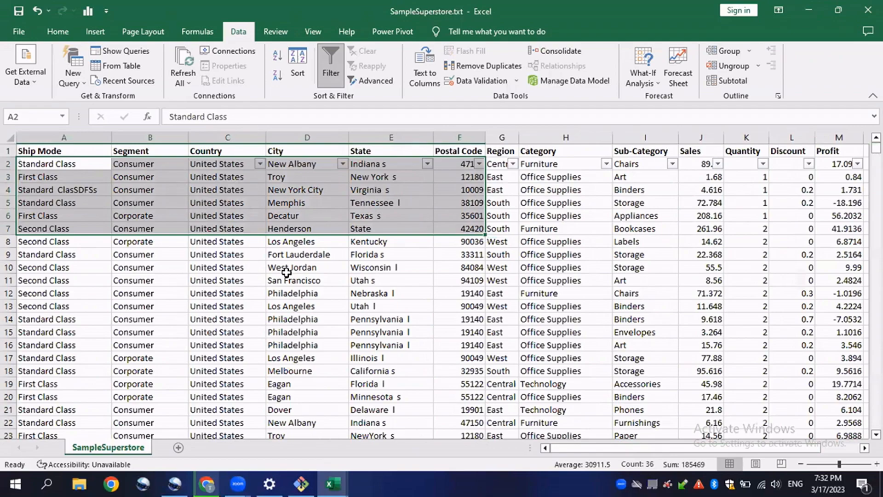
{"action": "key", "text": "ctrl+shift+Right"}
{"action": "key", "text": "ctrl+shift+Down"}
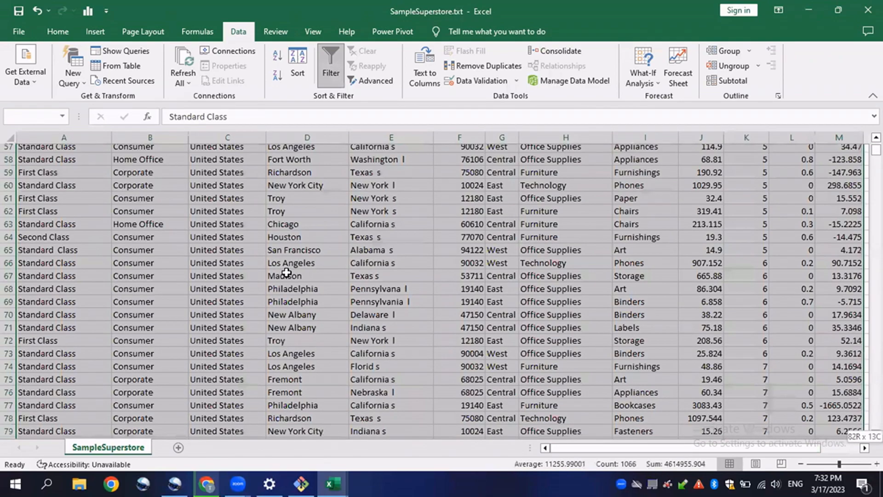
{"action": "key", "text": "ctrl+shift+Down"}
{"action": "key", "text": "ctrl+shift+Down"}
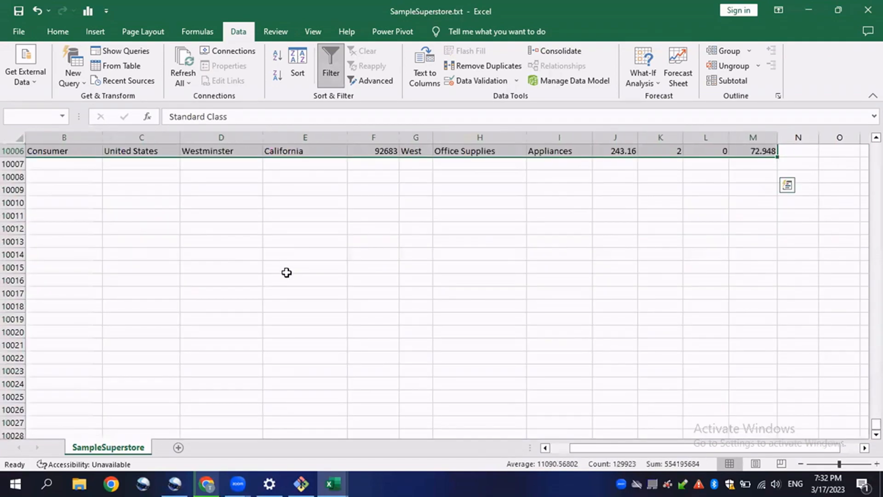
{"action": "scroll", "coordinate": [286, 272], "scroll_direction": "up", "scroll_amount": 2}
{"action": "left_click", "coordinate": [331, 64]}
{"action": "left_click_drag", "start_coordinate": [876, 423], "coordinate": [877, 147]}
{"action": "left_click", "coordinate": [133, 255]}
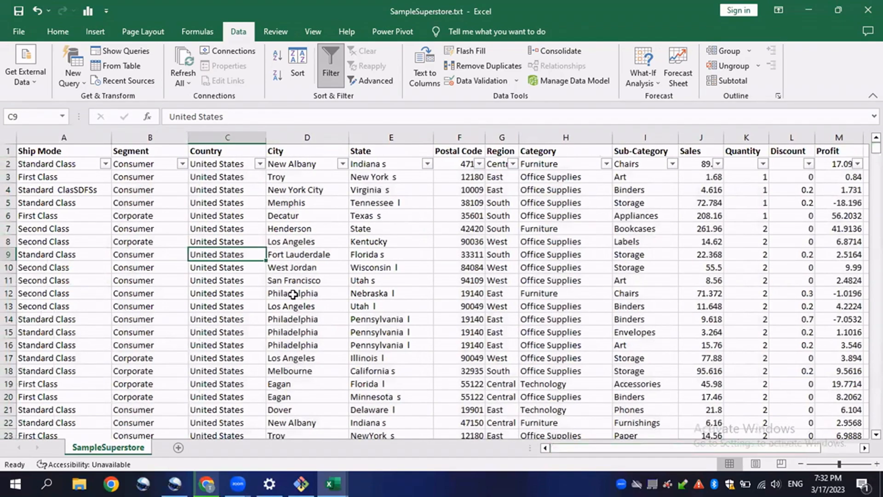
{"action": "left_click", "coordinate": [140, 192]}
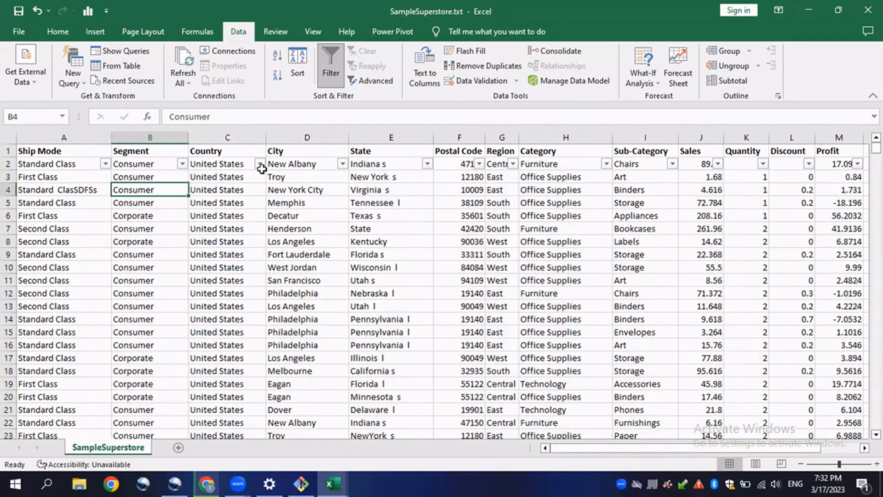
Filter the Ship Mode column to show only the blanks.
{"action": "left_click", "coordinate": [106, 163]}
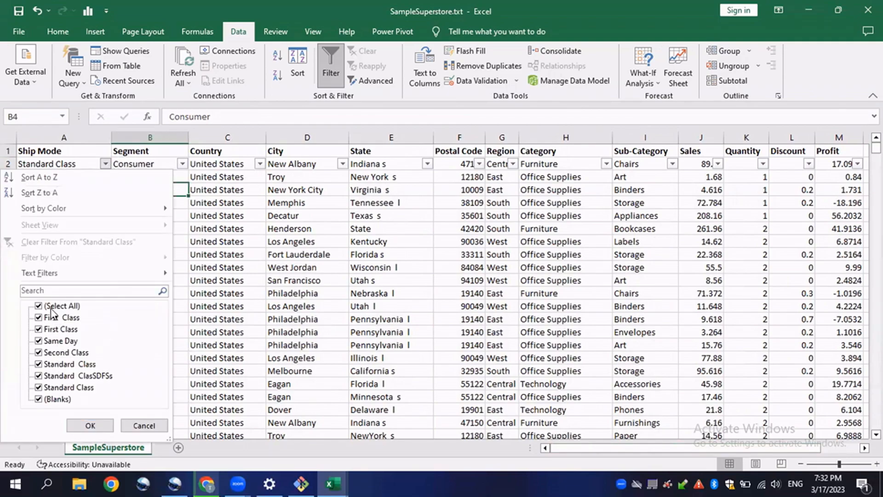
{"action": "left_click", "coordinate": [38, 306]}
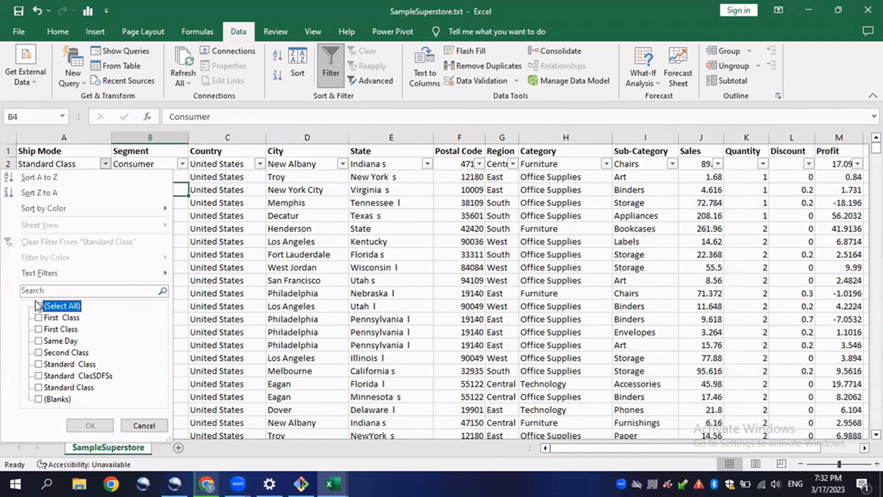
{"action": "left_click", "coordinate": [38, 400]}
{"action": "left_click", "coordinate": [91, 425]}
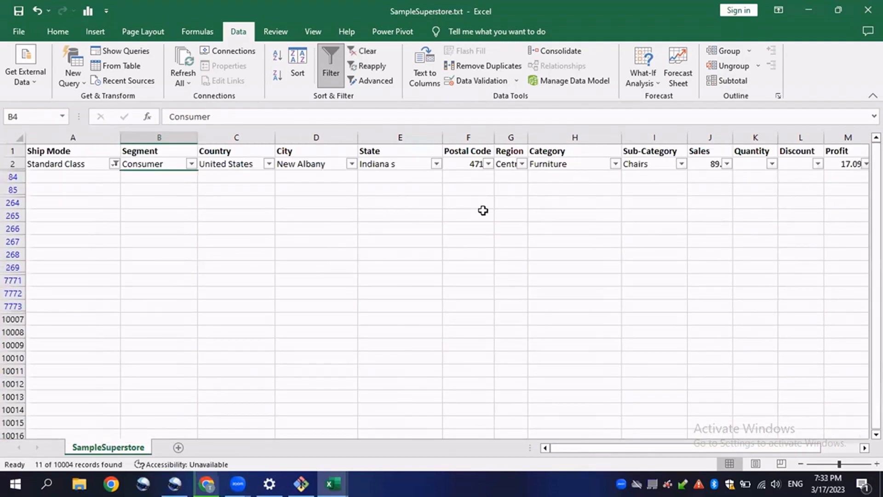
Examine the filtered blank rows from row 84 onward, checking their Ship Mode cells.
{"action": "scroll", "coordinate": [416, 277], "scroll_direction": "down", "scroll_amount": 2, "text": "ctrl"}
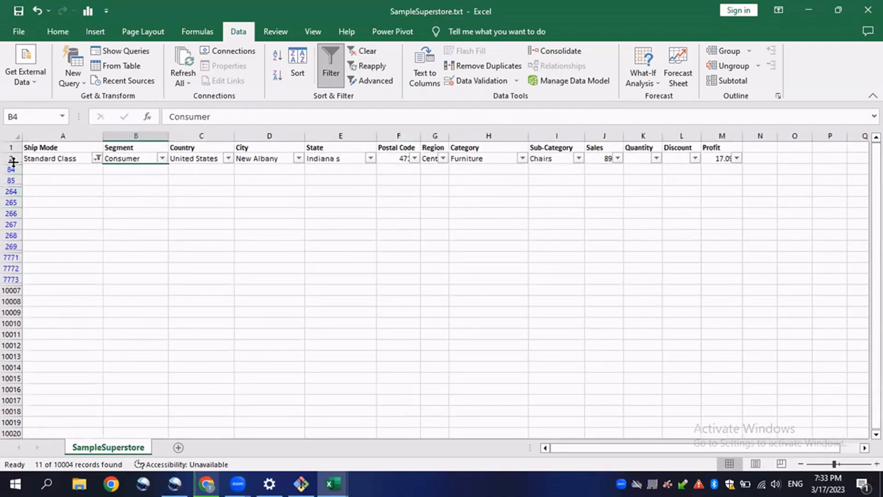
{"action": "left_click", "coordinate": [35, 168]}
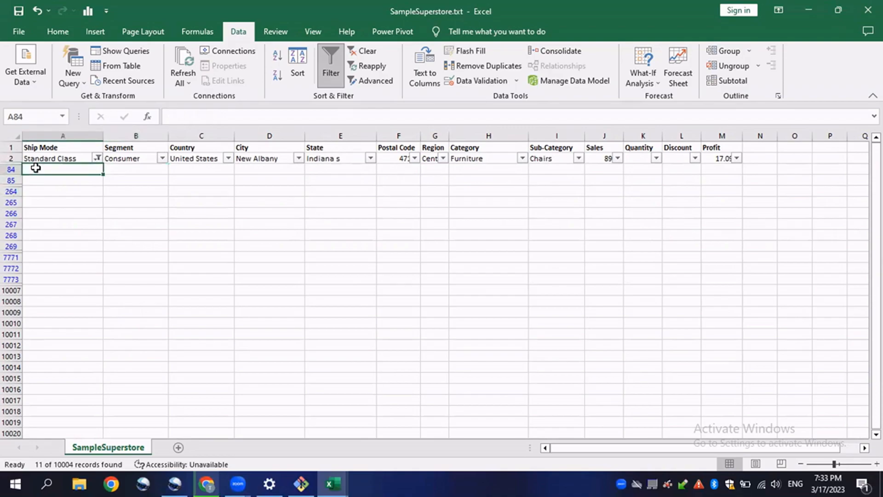
{"action": "left_click", "coordinate": [33, 181]}
{"action": "left_click", "coordinate": [33, 192]}
{"action": "left_click", "coordinate": [35, 204]}
{"action": "left_click", "coordinate": [36, 214]}
{"action": "left_click", "coordinate": [48, 170]}
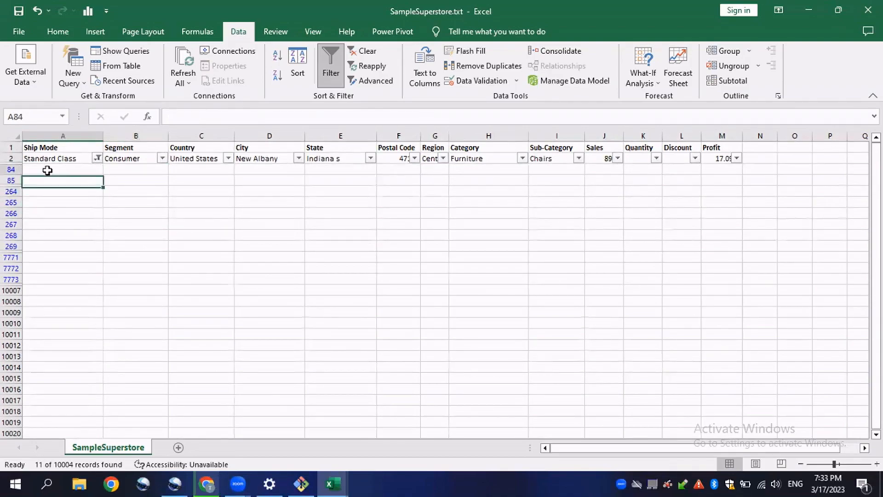
{"action": "key", "text": "shift+space"}
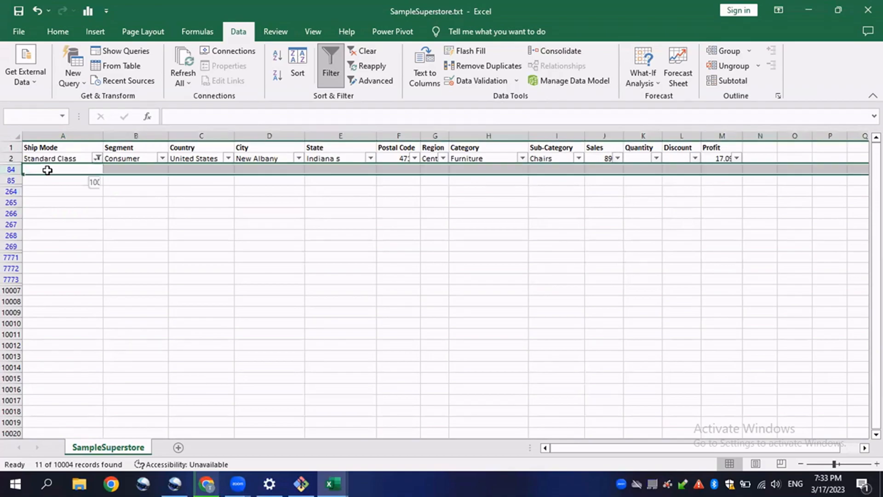
Select the filtered blank rows from A84 to the last used cell and delete them as entire sheet rows.
{"action": "left_click", "coordinate": [47, 171]}
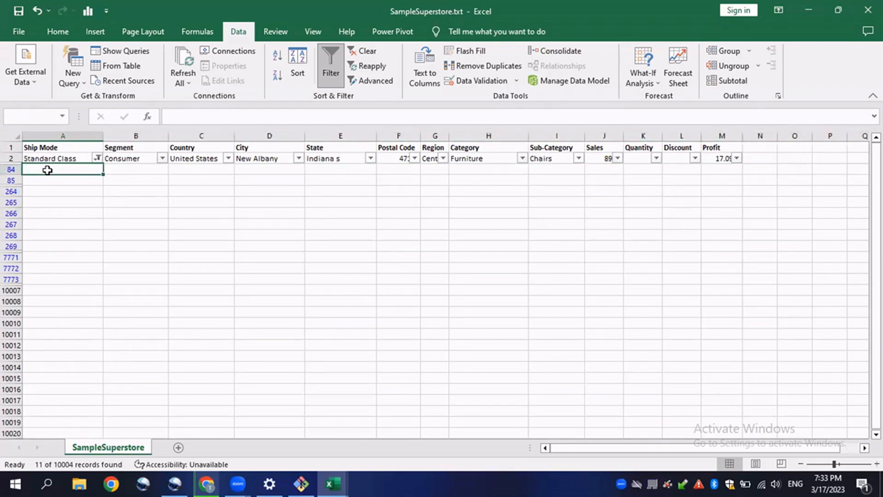
{"action": "key", "text": "ctrl+shift+End"}
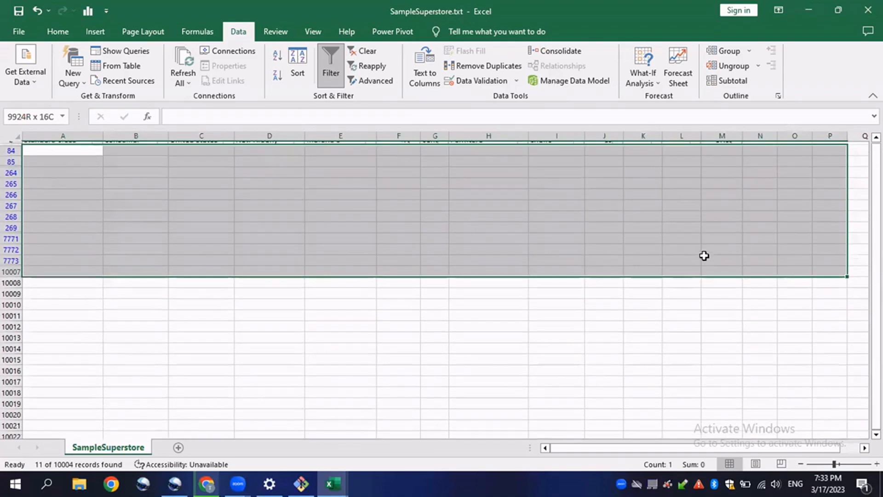
{"action": "right_click", "coordinate": [191, 229]}
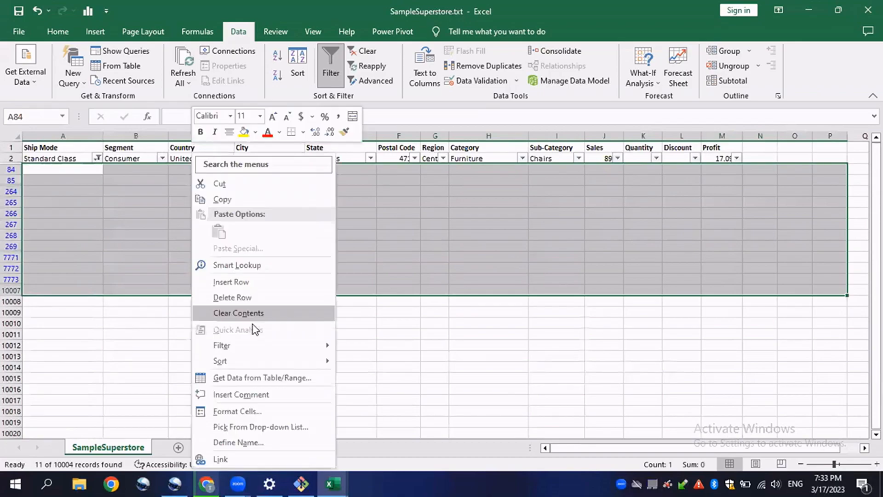
{"action": "left_click", "coordinate": [242, 298]}
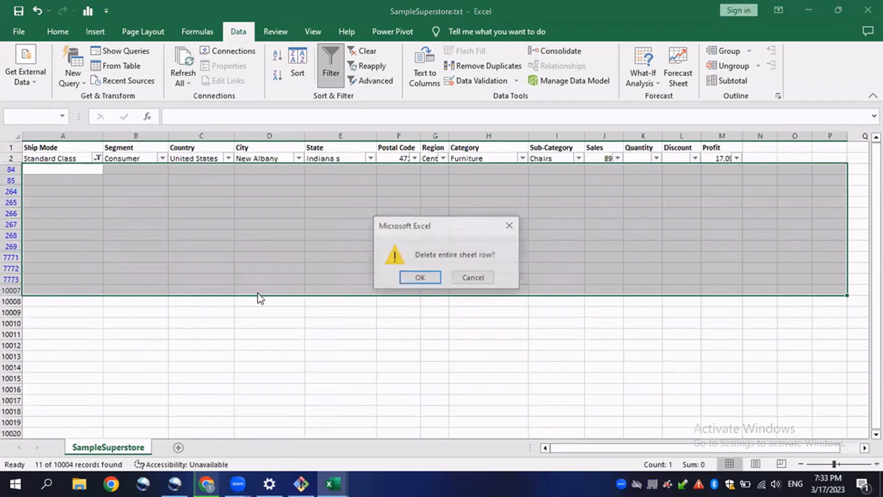
{"action": "left_click", "coordinate": [417, 279]}
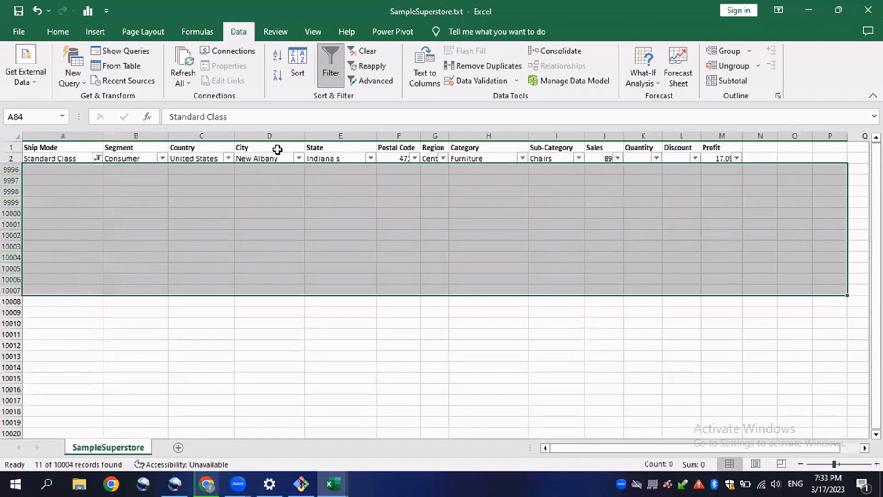
Turn off the filter and review the full table past row 84 for remaining blank rows.
{"action": "left_click", "coordinate": [334, 62]}
{"action": "left_click", "coordinate": [192, 203]}
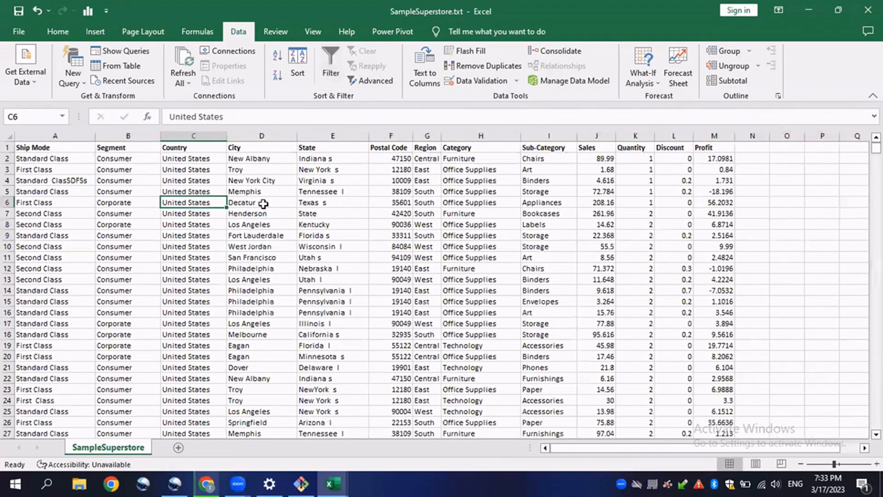
{"action": "left_click", "coordinate": [455, 180]}
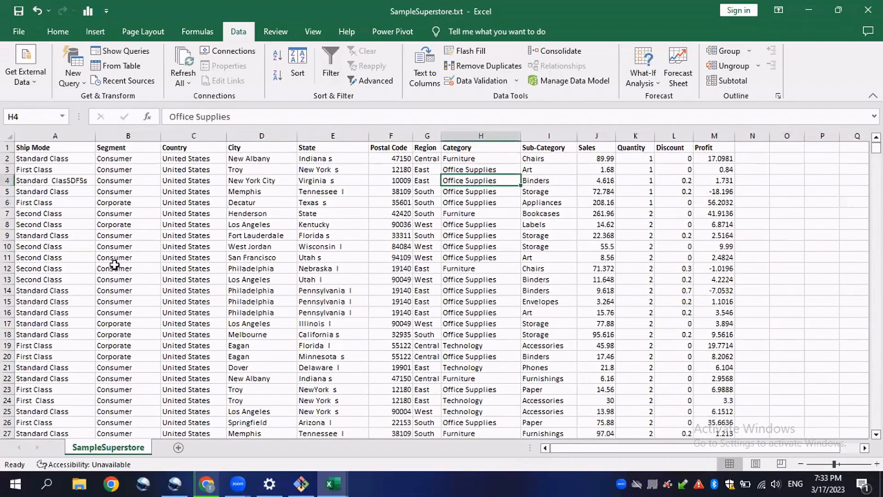
{"action": "scroll", "coordinate": [112, 261], "scroll_direction": "down", "scroll_amount": 13}
{"action": "scroll", "coordinate": [113, 261], "scroll_direction": "down", "scroll_amount": 20}
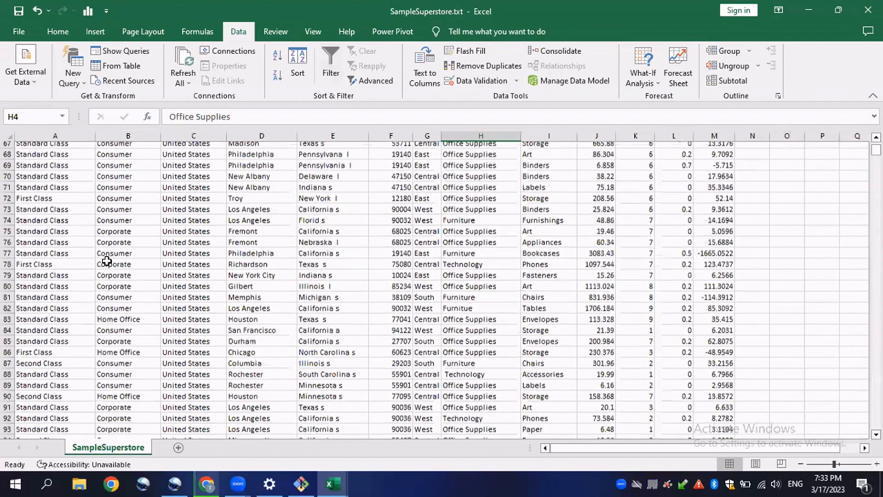
{"action": "scroll", "coordinate": [114, 243], "scroll_direction": "down", "scroll_amount": 2}
{"action": "scroll", "coordinate": [115, 244], "scroll_direction": "up", "scroll_amount": 9}
{"action": "scroll", "coordinate": [117, 246], "scroll_direction": "down", "scroll_amount": 8}
{"action": "scroll", "coordinate": [120, 247], "scroll_direction": "down", "scroll_amount": 7}
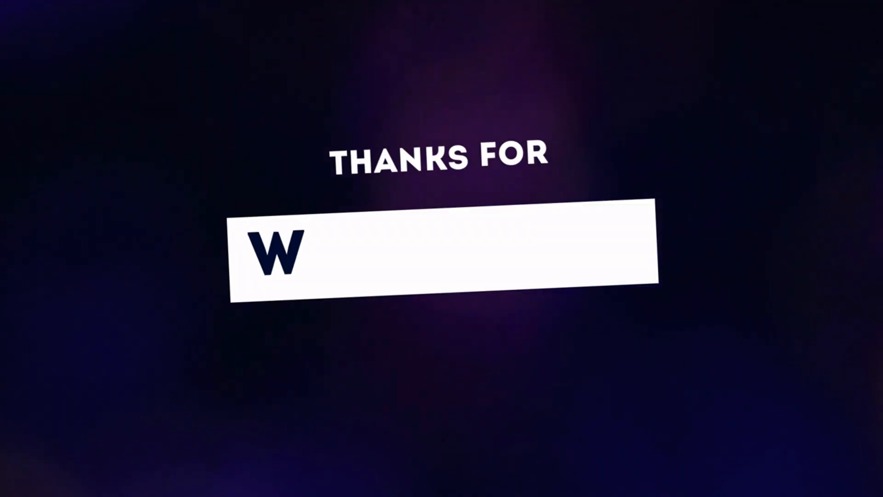